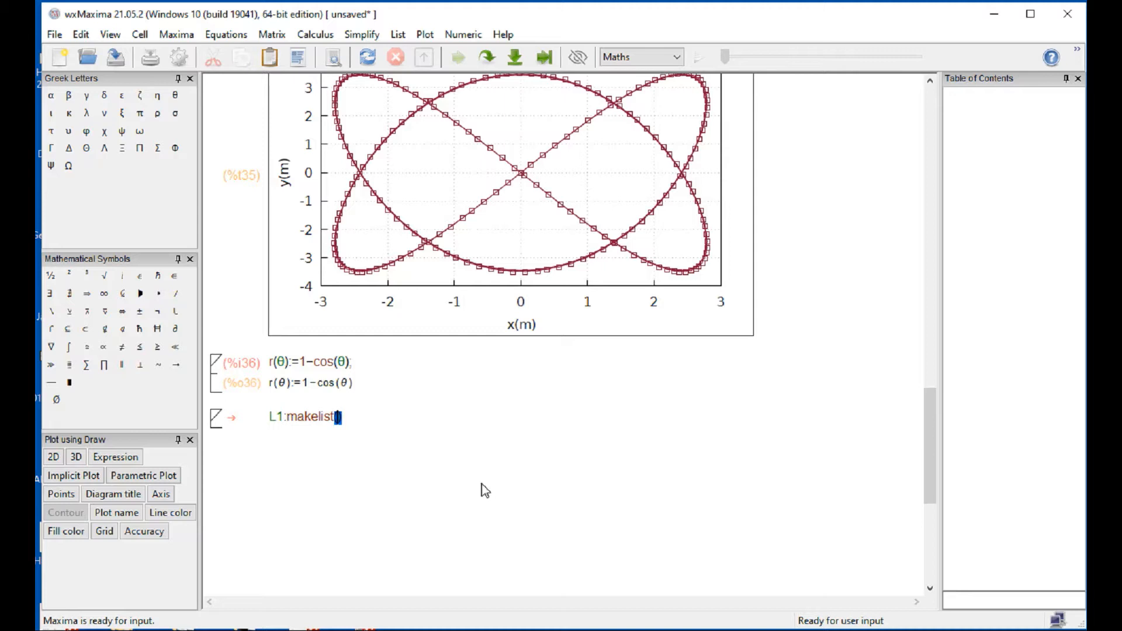
- Complete and evaluate the list definition L1:makelist(0.125*k,k,0,200)$
text(0.12)
text(5*k,)
text(k,0)
text(,200)
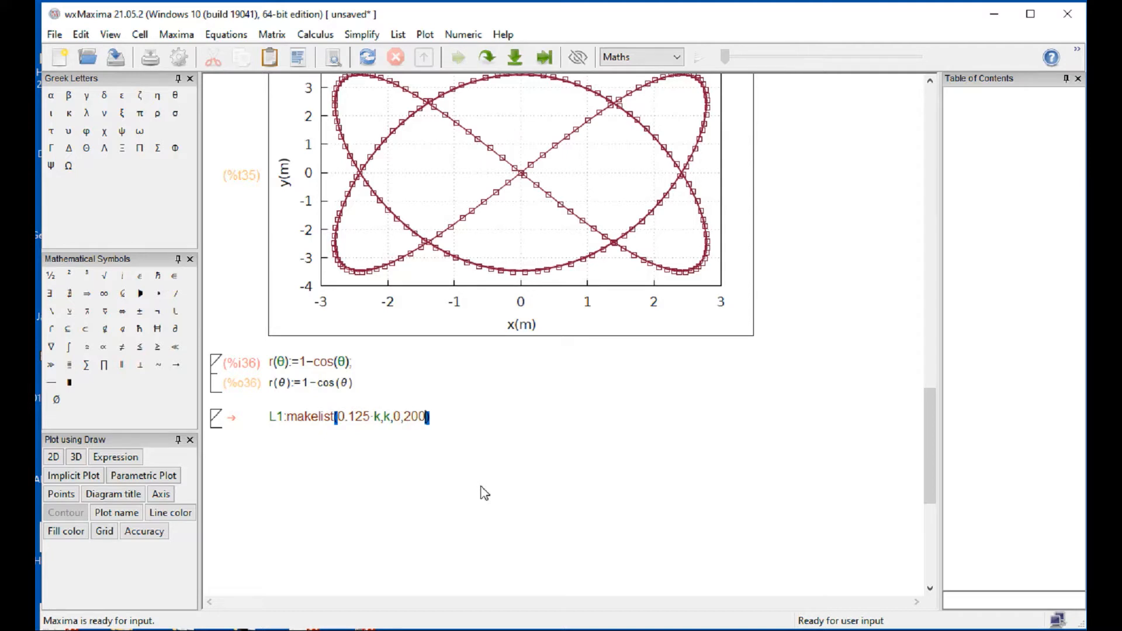
text($)
key(shift+Return)
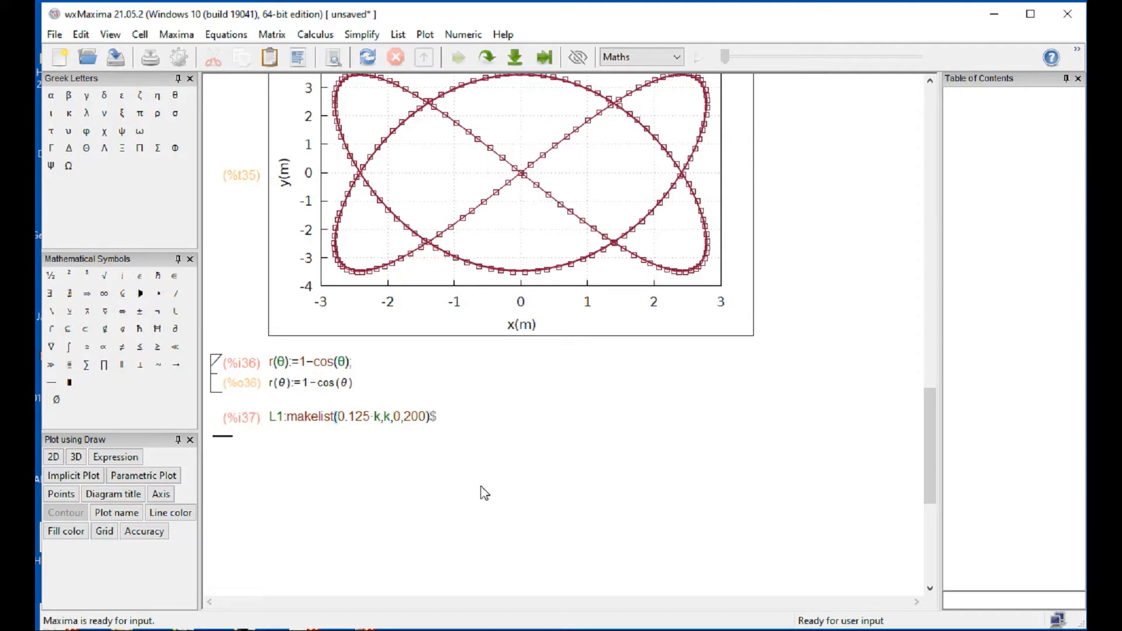
text(L2:x)
key(BackSpace)
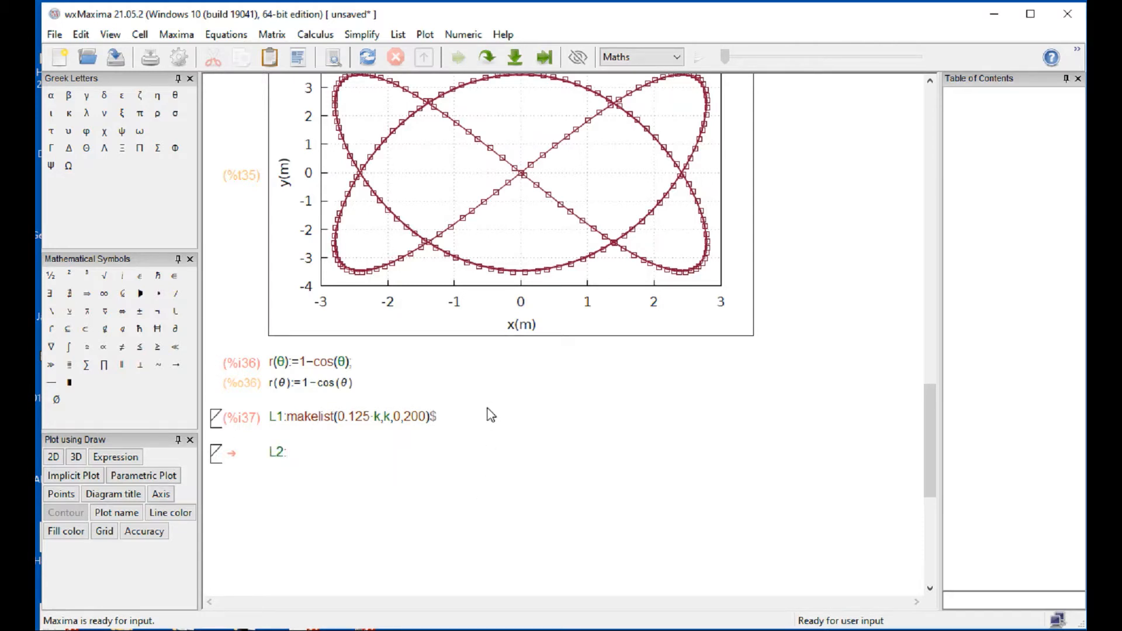
text(r[L1)
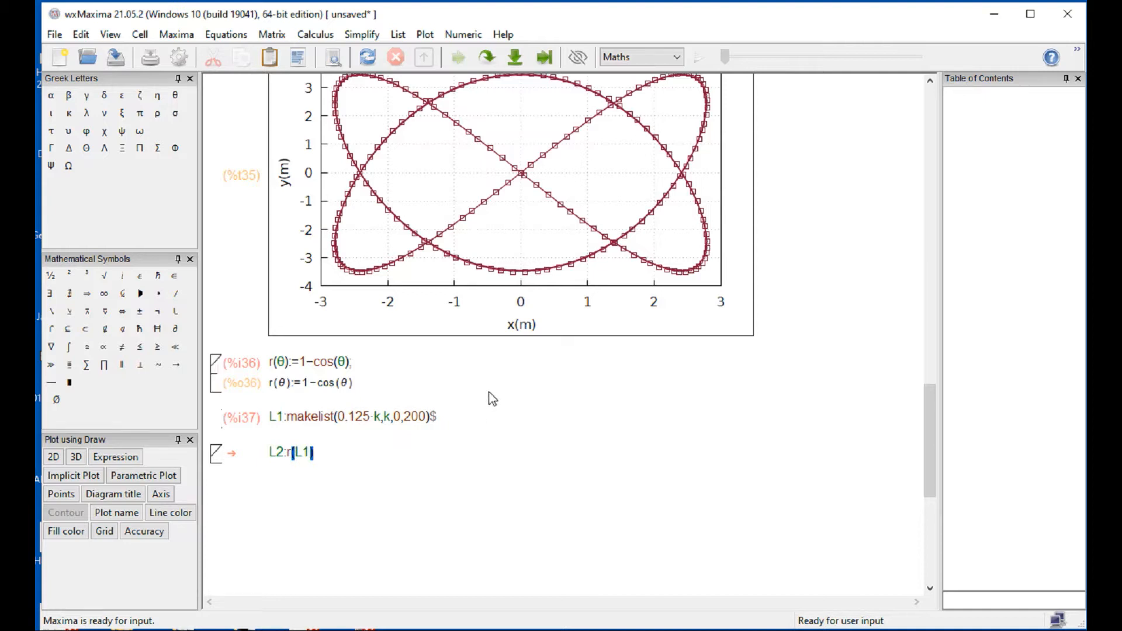
key(BackSpace)
key(BackSpace)
key(BackSpace)
key(BackSpace)
key(BackSpace)
key(BackSpace)
key(BackSpace)
key(BackSpace)
- Write the horizontal coordinate function x(t):=r(t)*cos(t) in a new cell below L1
text(x[)
text(t) )
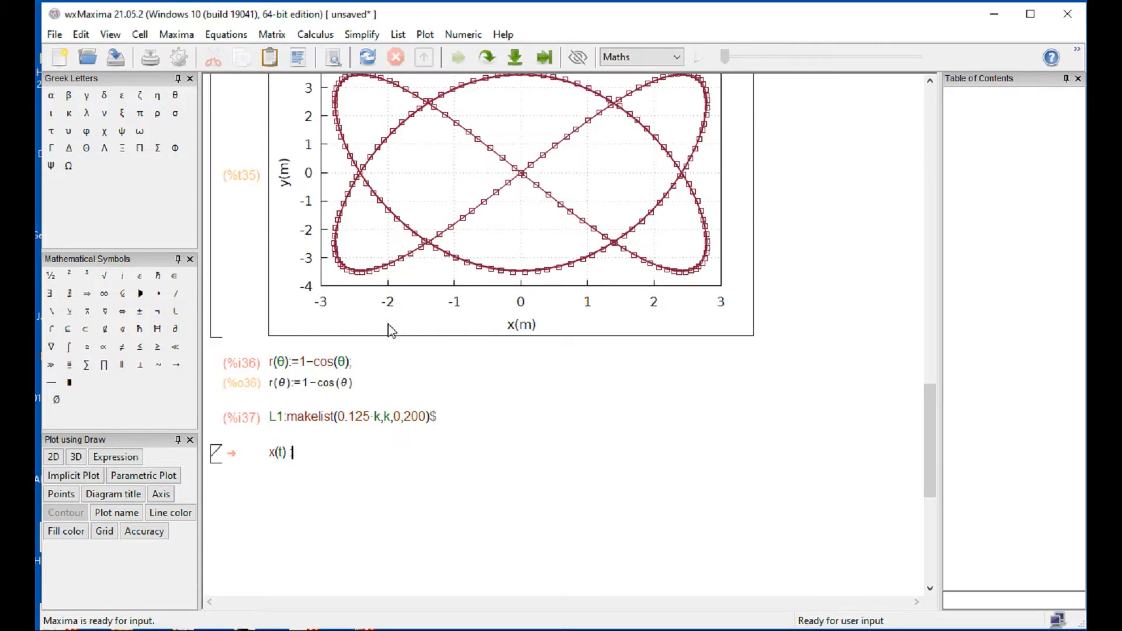
text(:=r(t)
text(*cos(t)
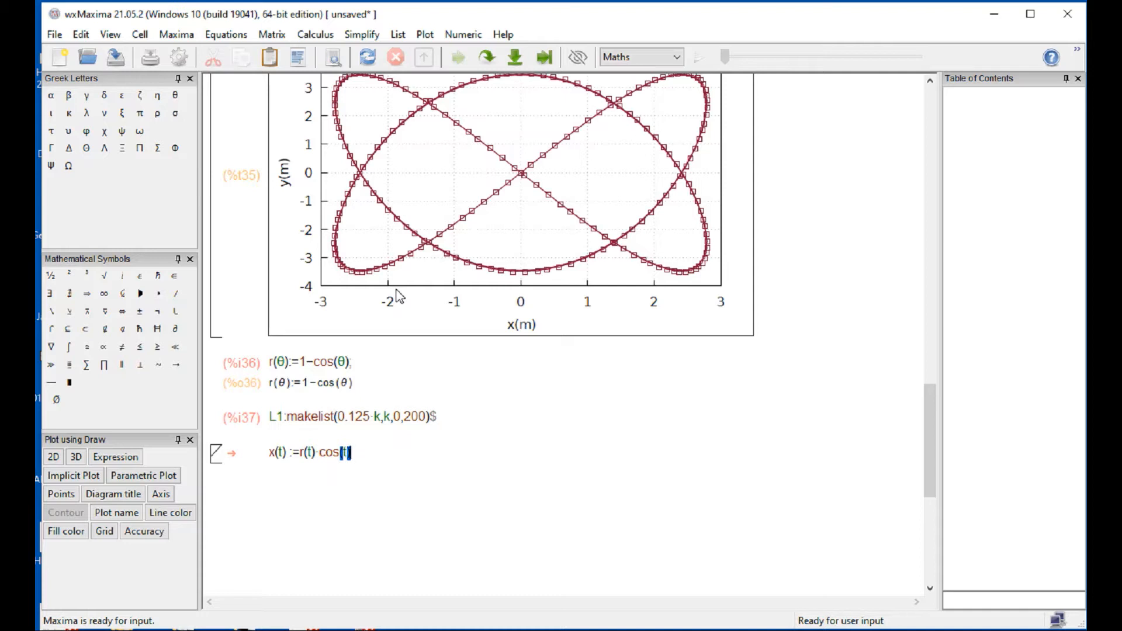
- Add the vertical coordinate function y(t):=r(t)*sin(t)$ to the x(t) cell, ending x(t) with $, and evaluate the cell
text()$y(t)
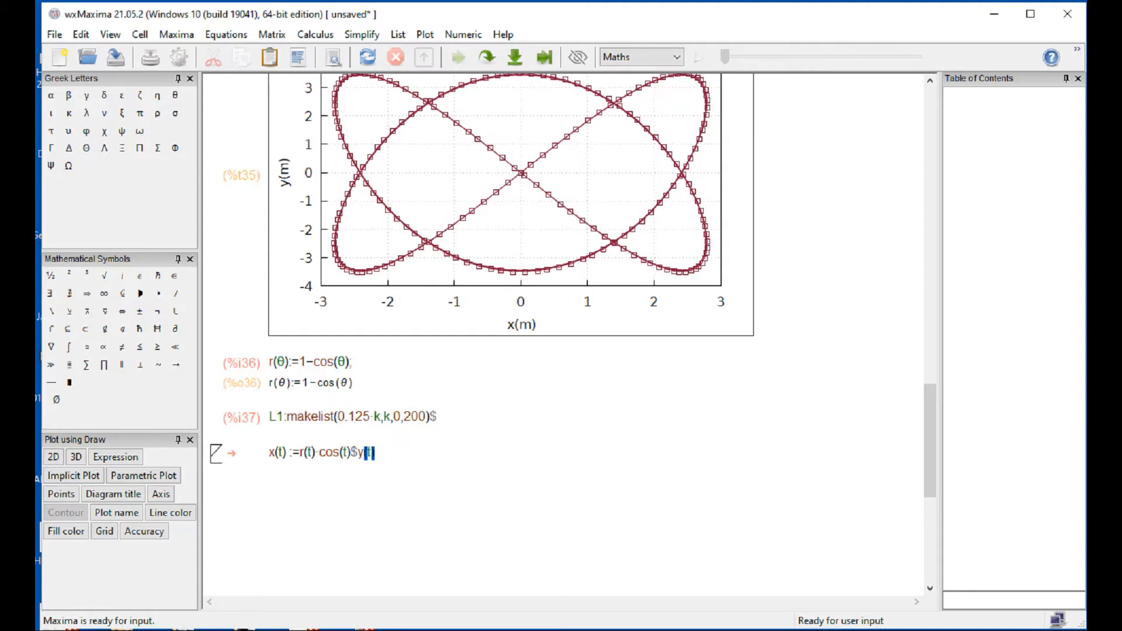
click(403, 450)
text(:)
click(406, 455)
text(:=r(t)
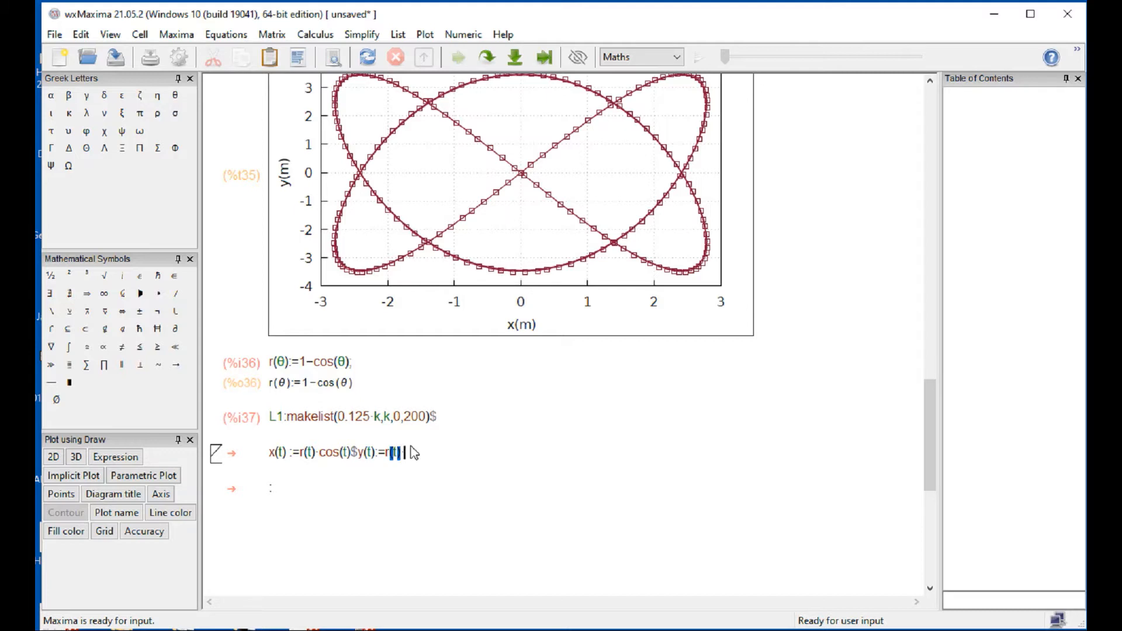
text(*sin(t)$)
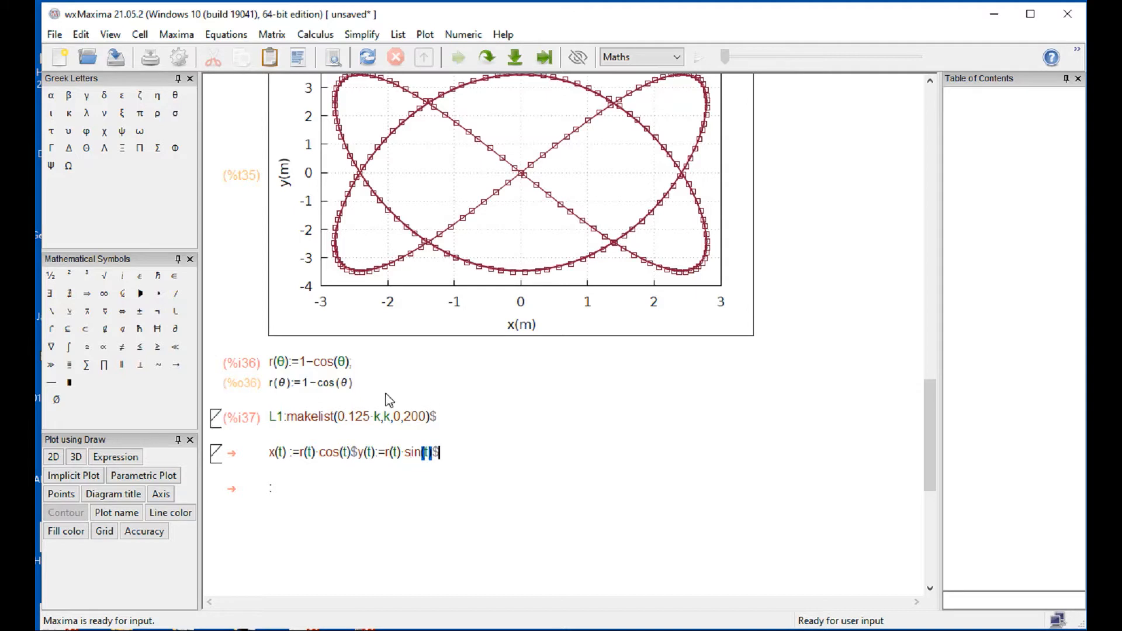
click(462, 413)
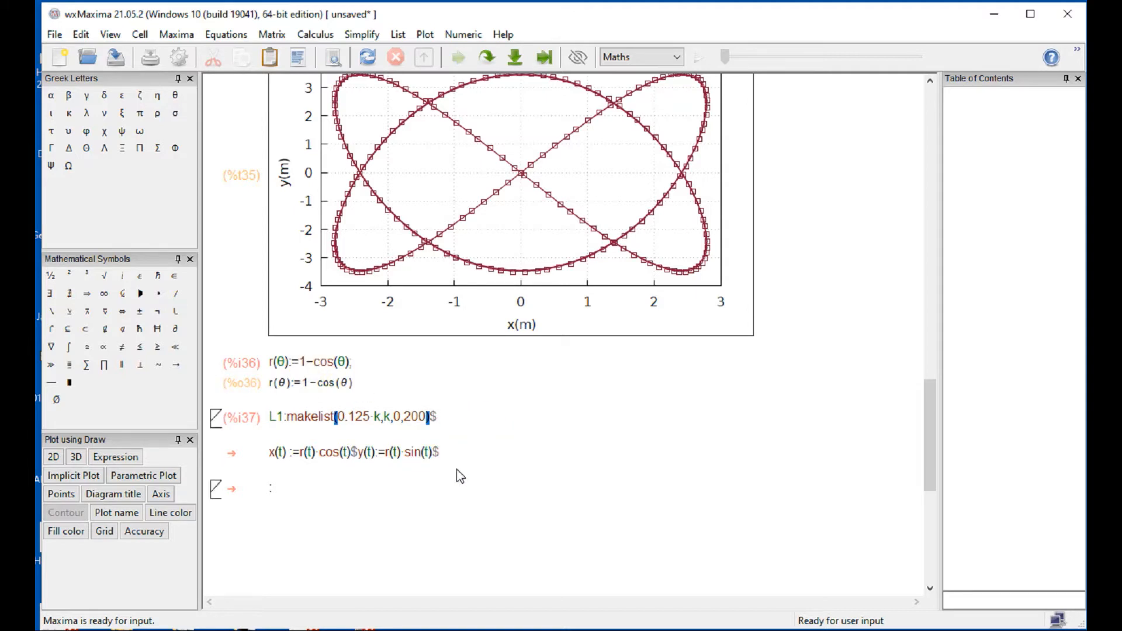
click(440, 455)
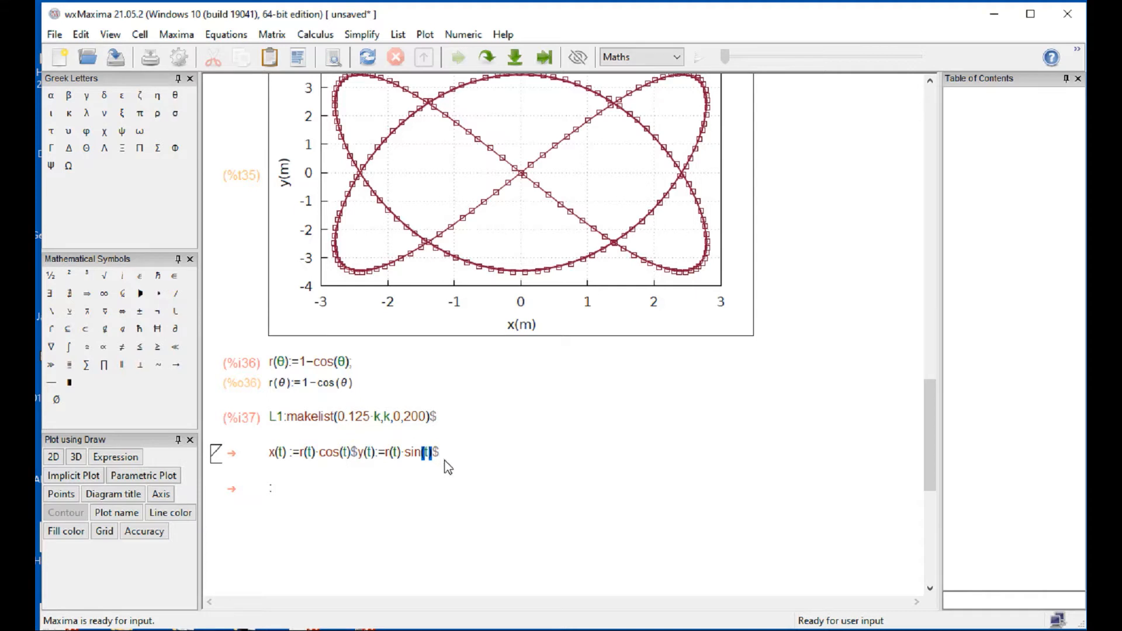
key(shift+Return)
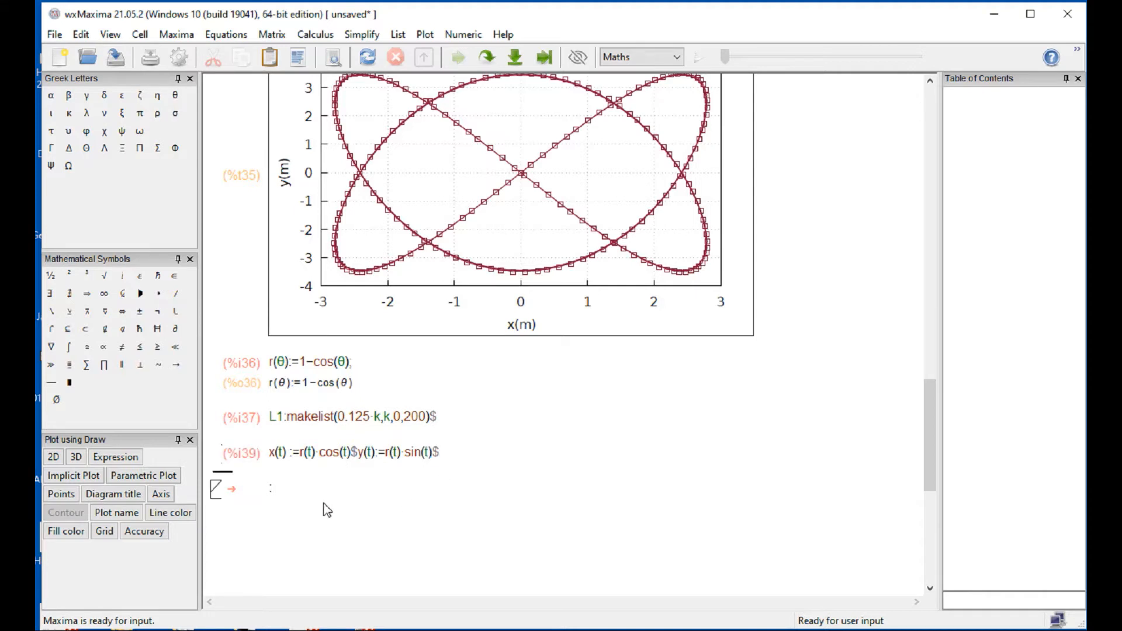
- Define and evaluate the coordinate lists L2:x(L1)$ and L3:y(L1)$ in one cell
text(L2:x[L1])
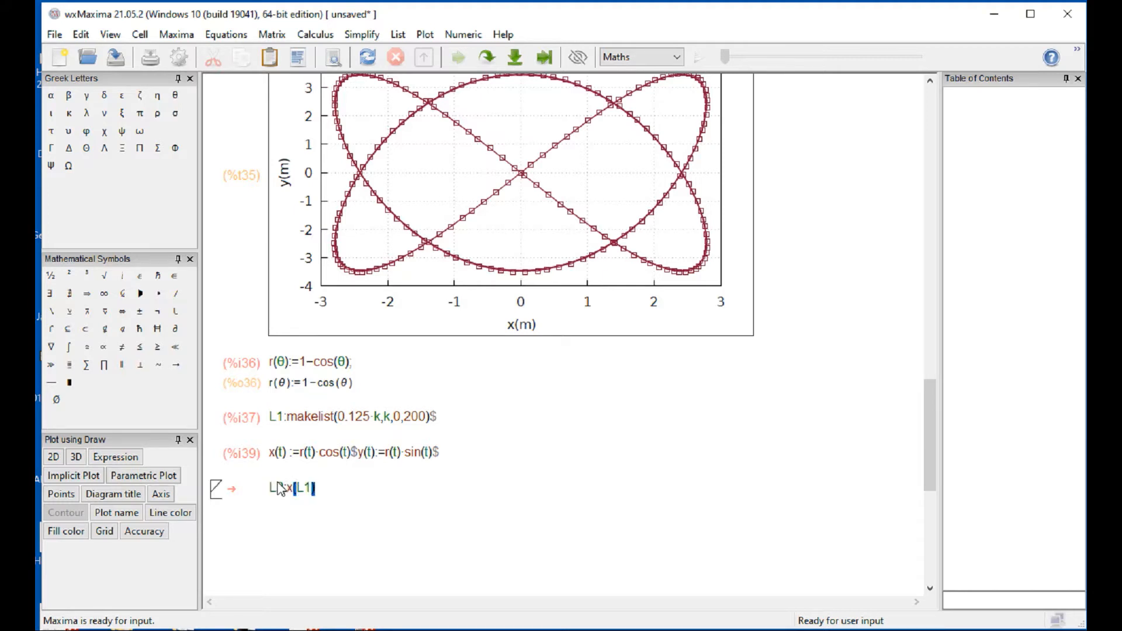
text($L3:y[L1)
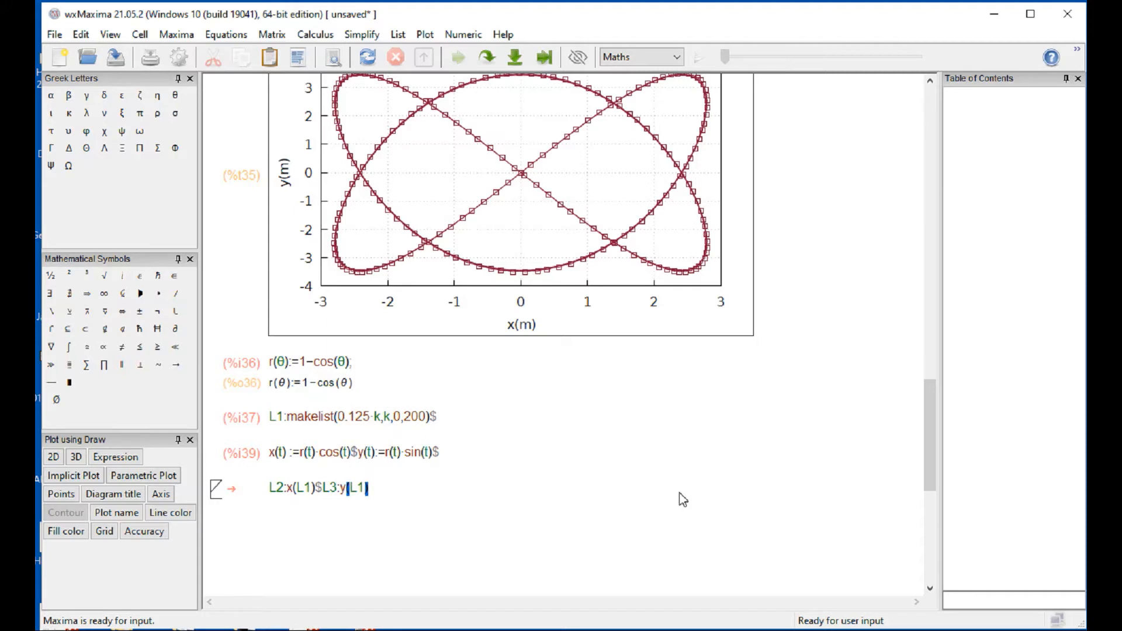
text()$)
key(shift+Return)
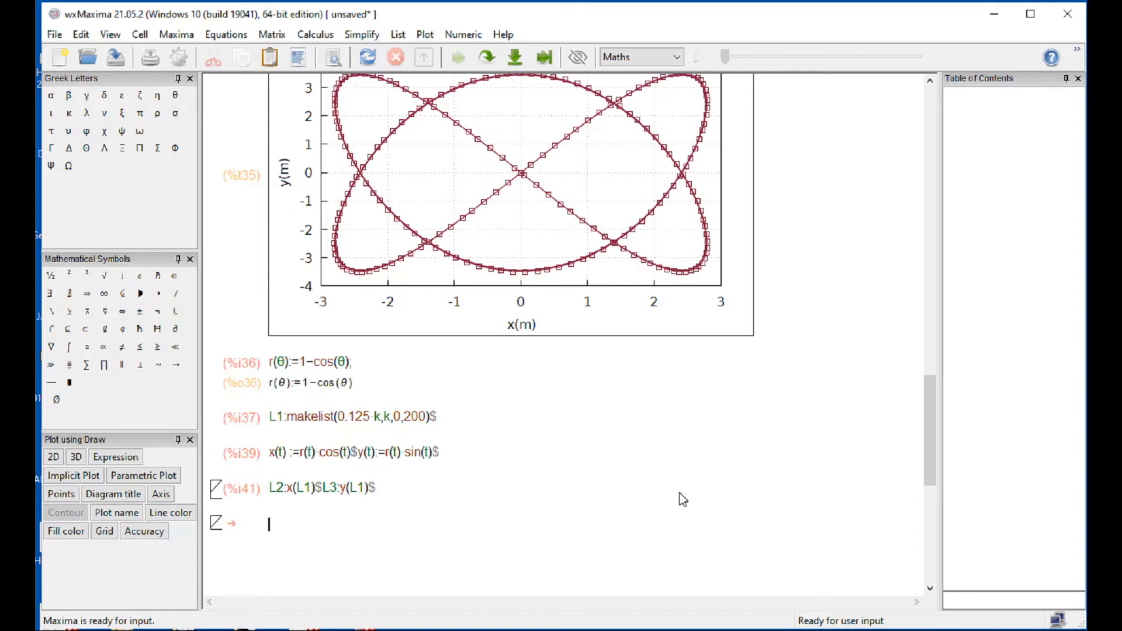
- Combine both coordinate lists into the nested list L4:[L2,L3]$ and evaluate it
text(L4:[L2,L)
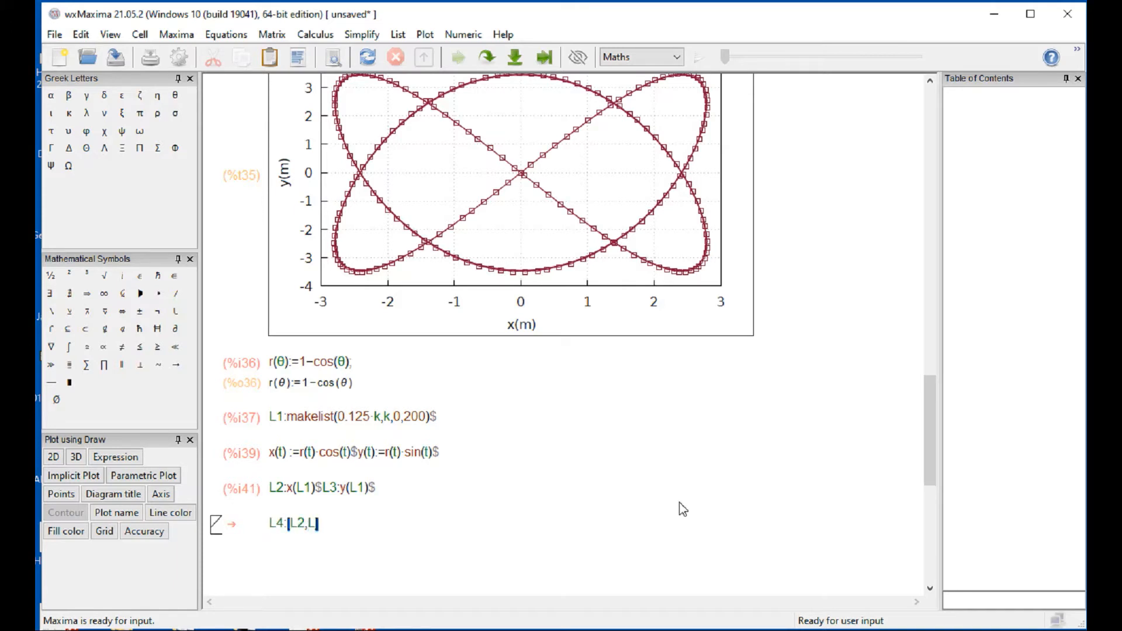
text(3]$)
key(shift+Return)
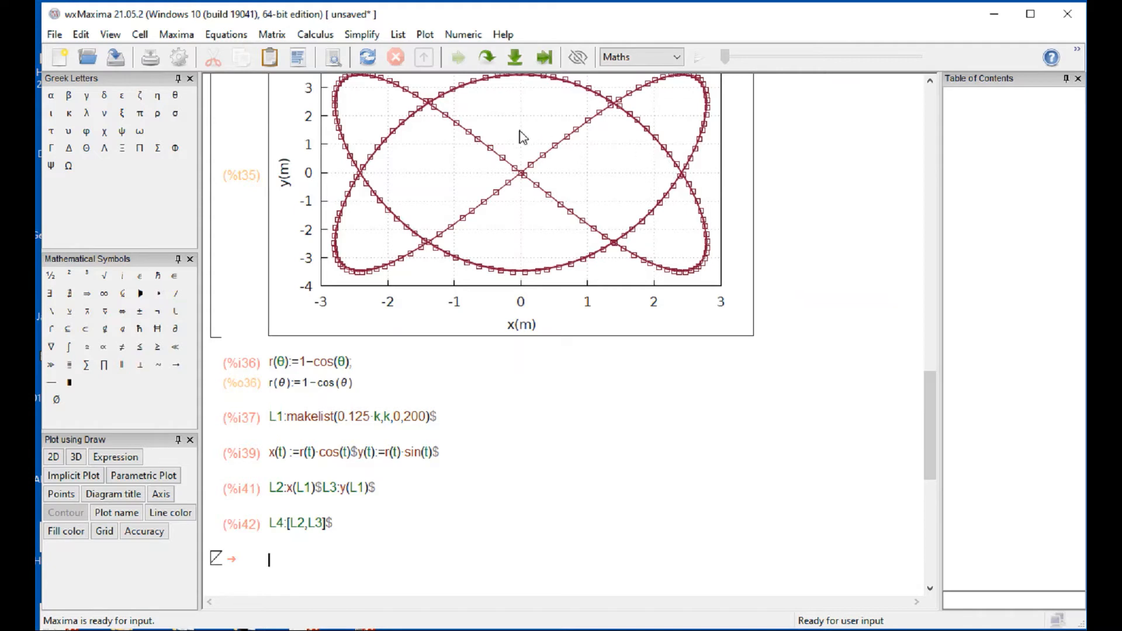
- Convert the nested list L4 to a matrix, assign its transpose with M1:transpose(%)$, and evaluate the cell with output suppressed
click(398, 34)
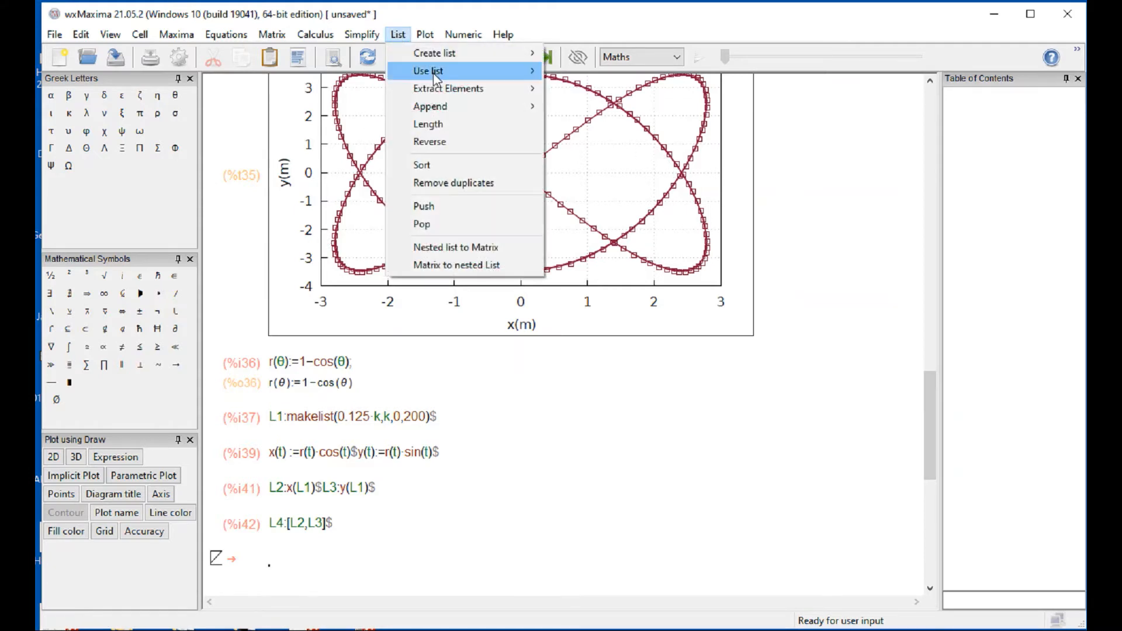
click(488, 249)
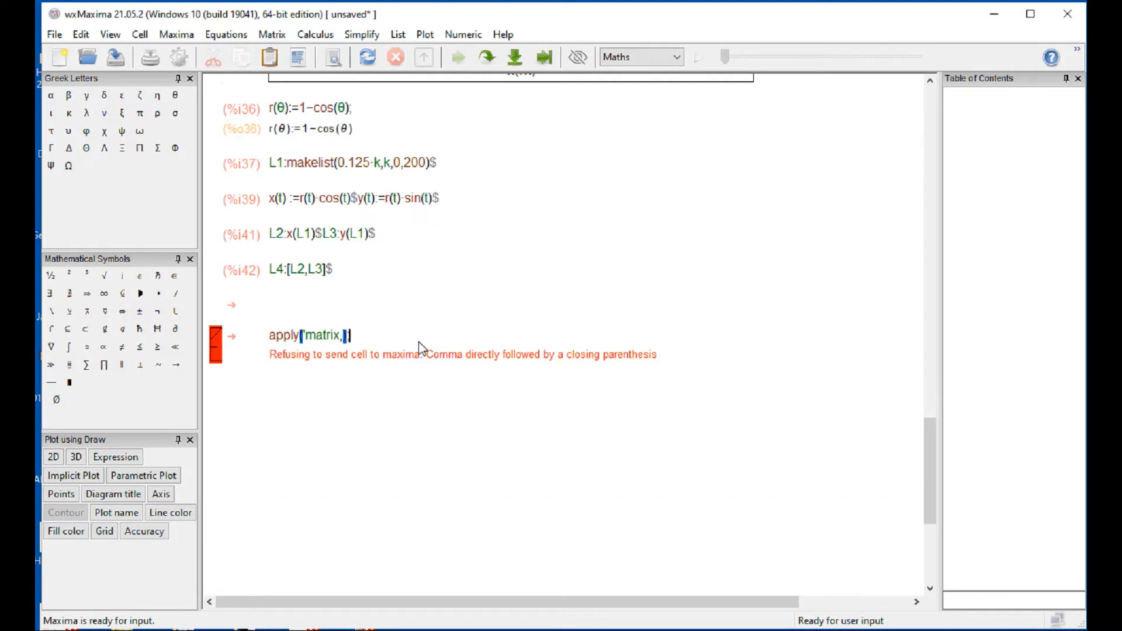
key(BackSpace)
text(L4)$M1:transpose(%)
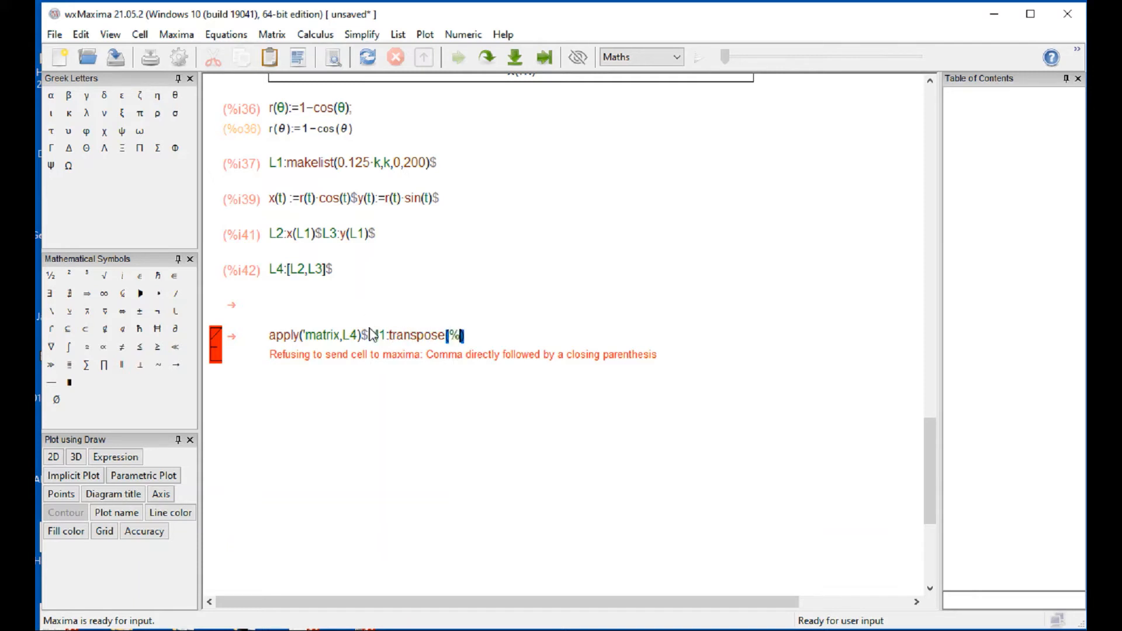
text()$)
key(shift+Return)
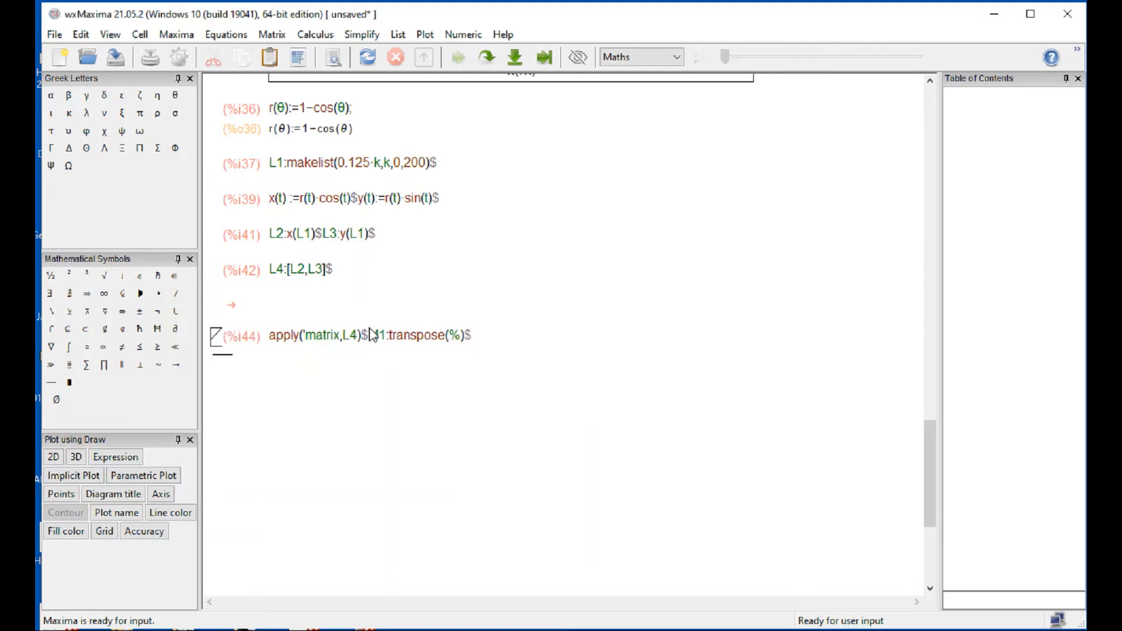
- Remove the empty cell between the L4 definition and the matrix conversion
click(330, 314)
key(BackSpace)
key(BackSpace)
click(418, 339)
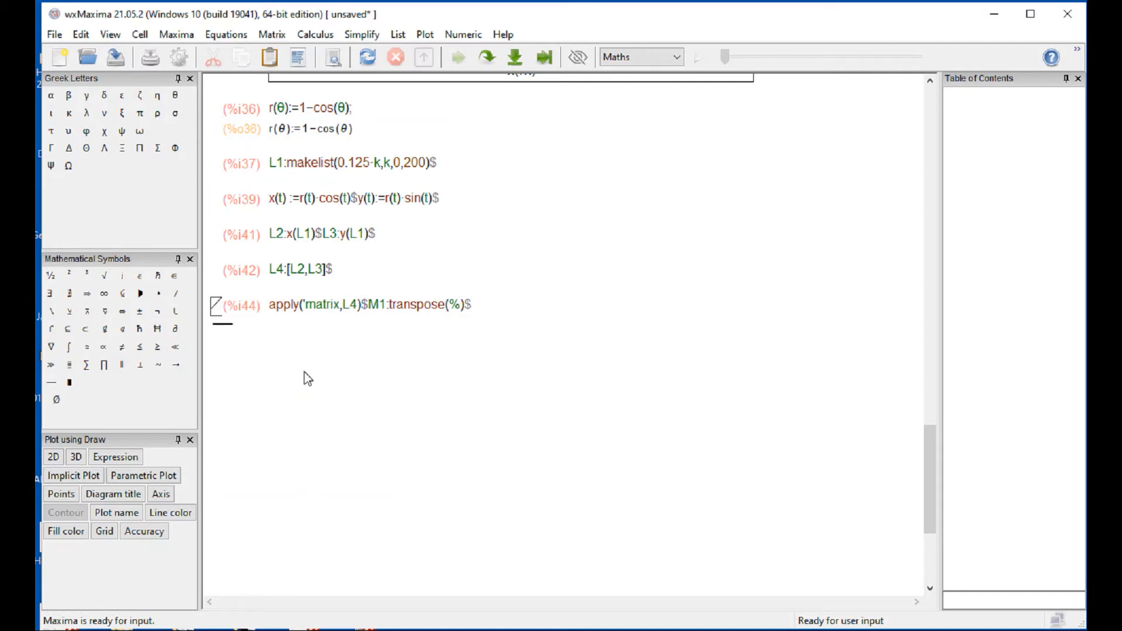
- Evaluate M1 in a new cell and examine the listed point coordinates against the definitions above
text(M1)
key(shift+Return)
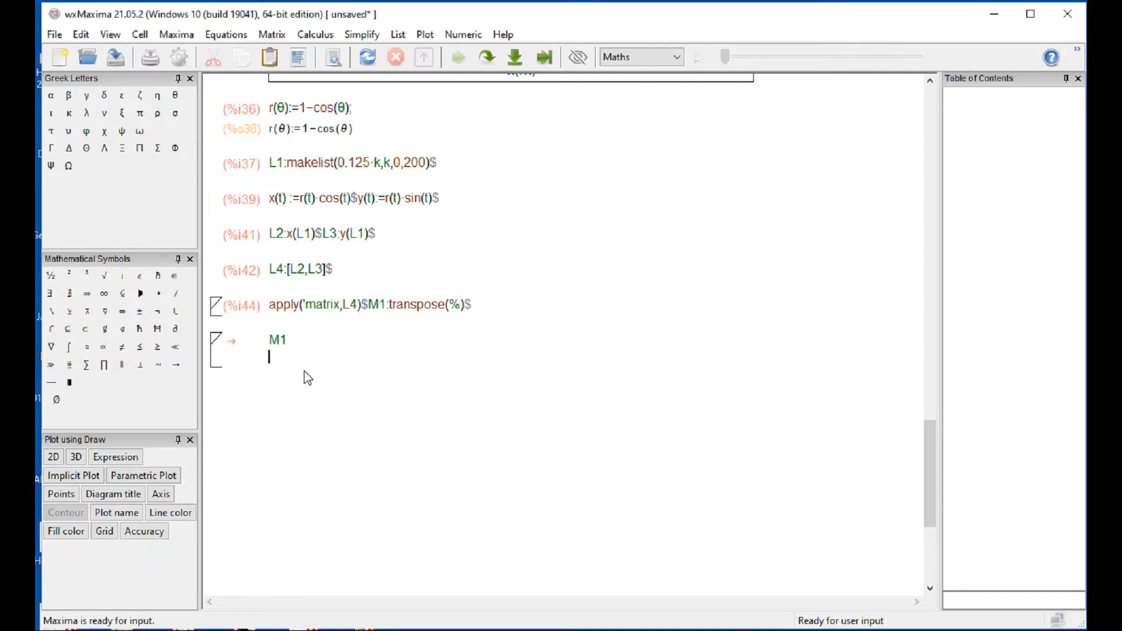
scroll(308, 379, up, 15)
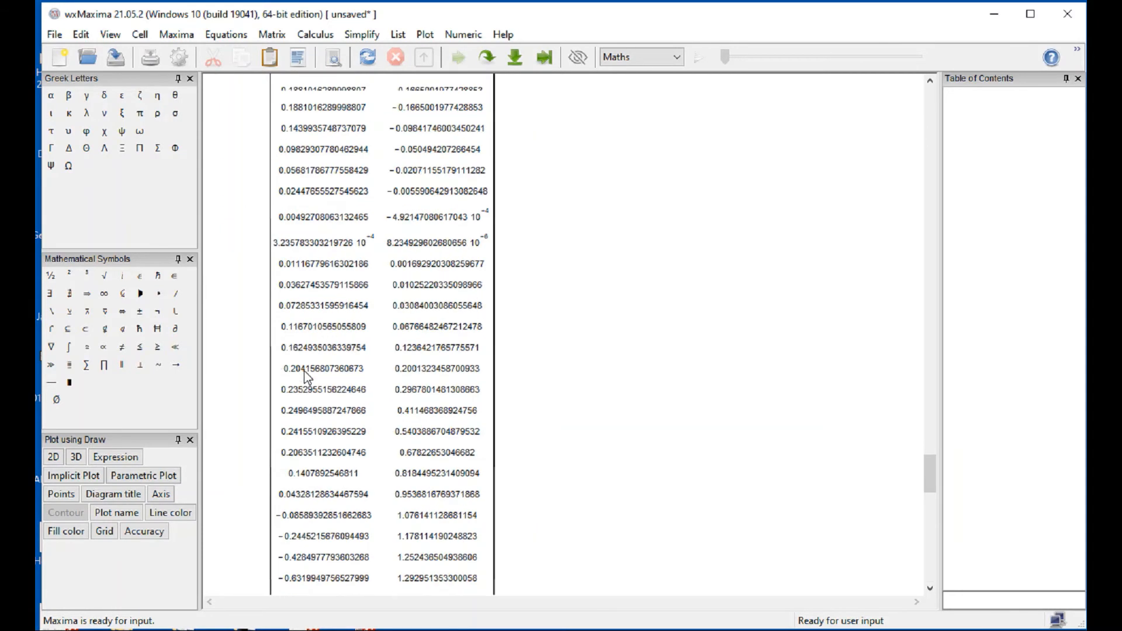
scroll(308, 378, up, 15)
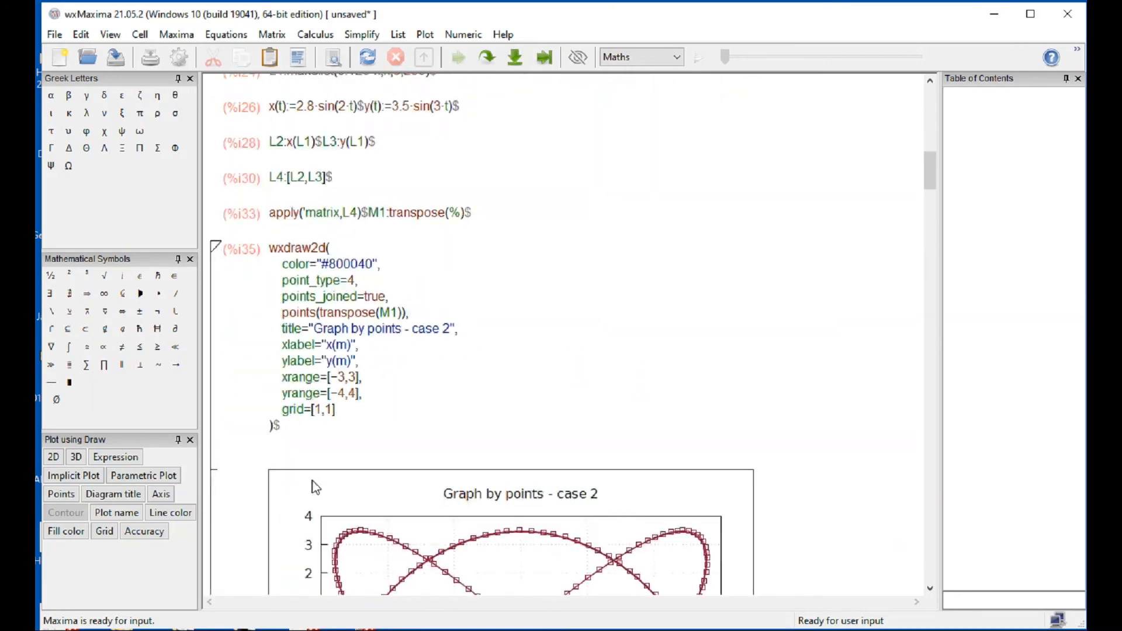
scroll(316, 484, down, 5)
scroll(345, 482, up, 3)
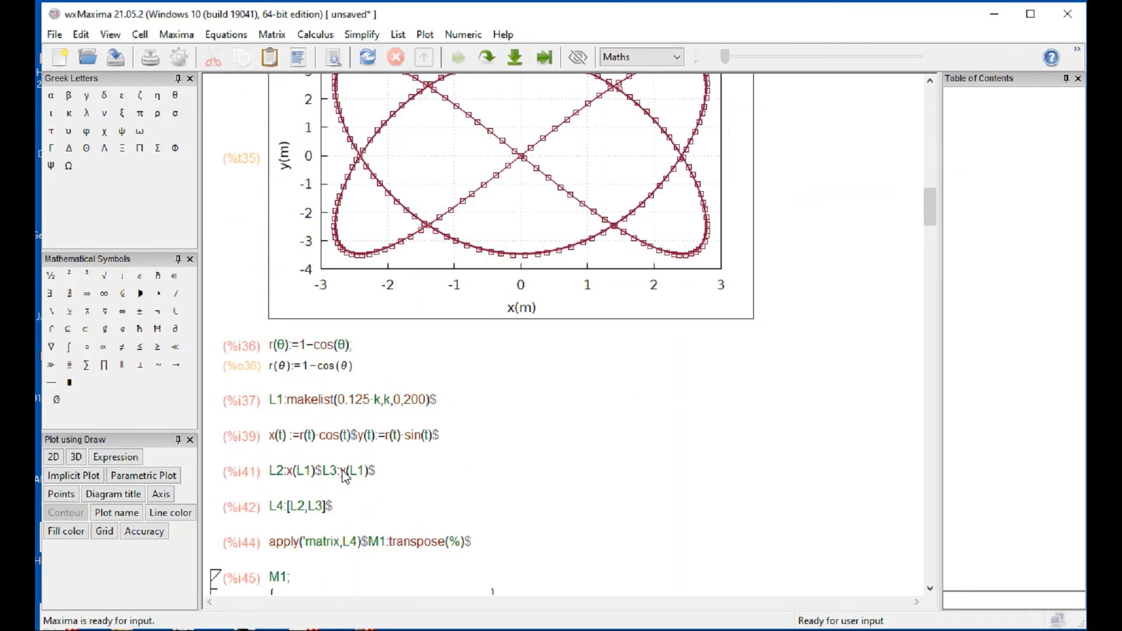
scroll(344, 479, down, 3)
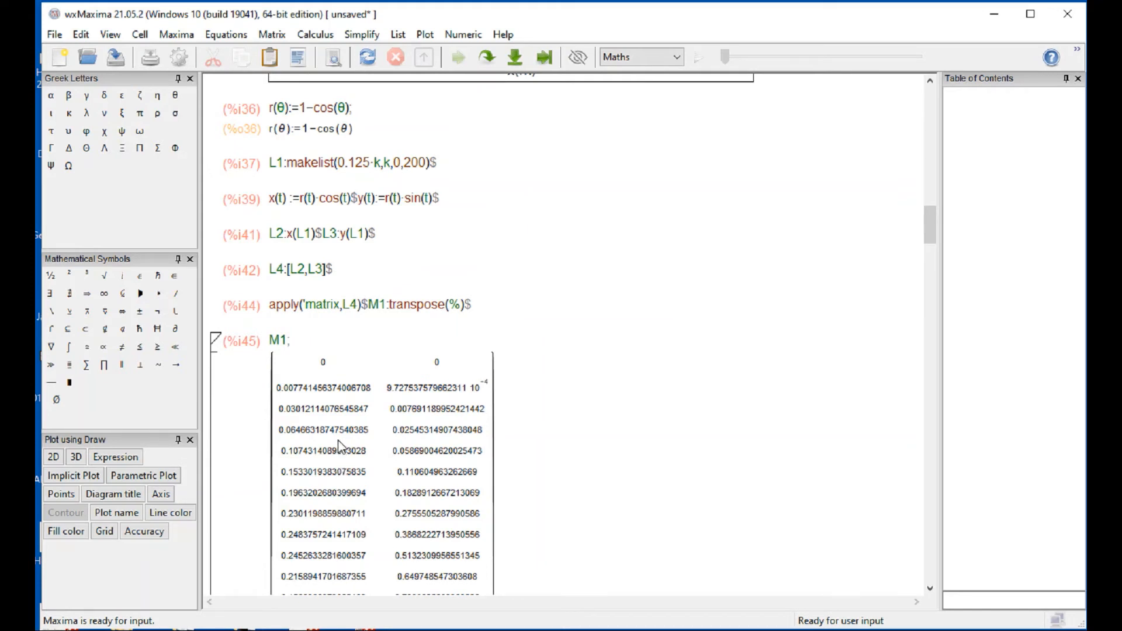
- Delete the M1 display cell together with its matrix output
click(301, 345)
click(216, 340)
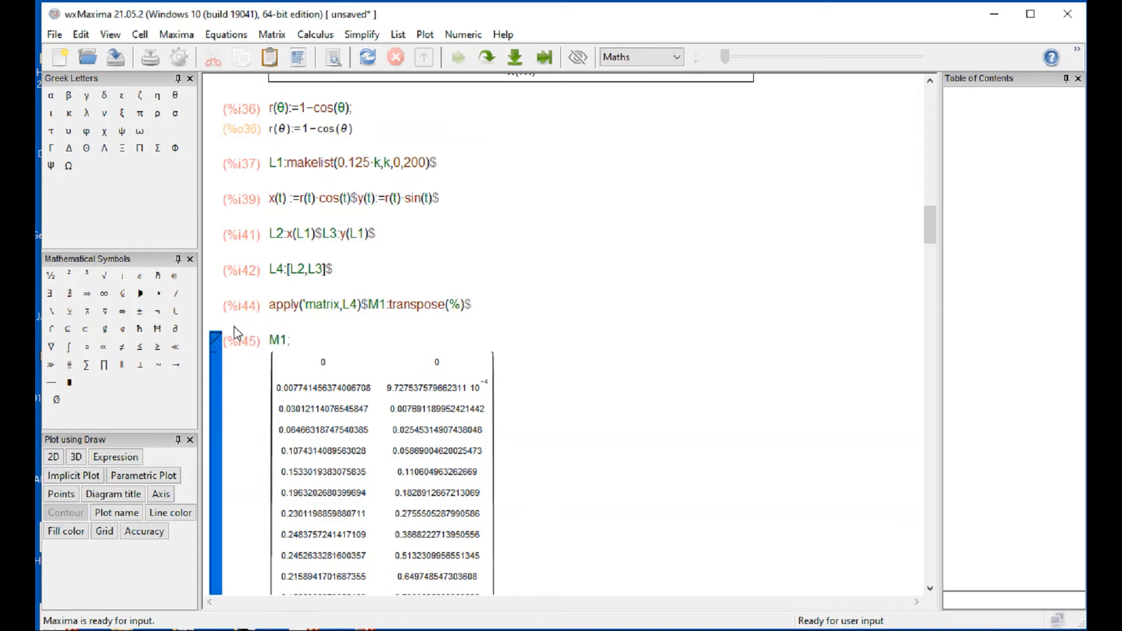
key(Delete)
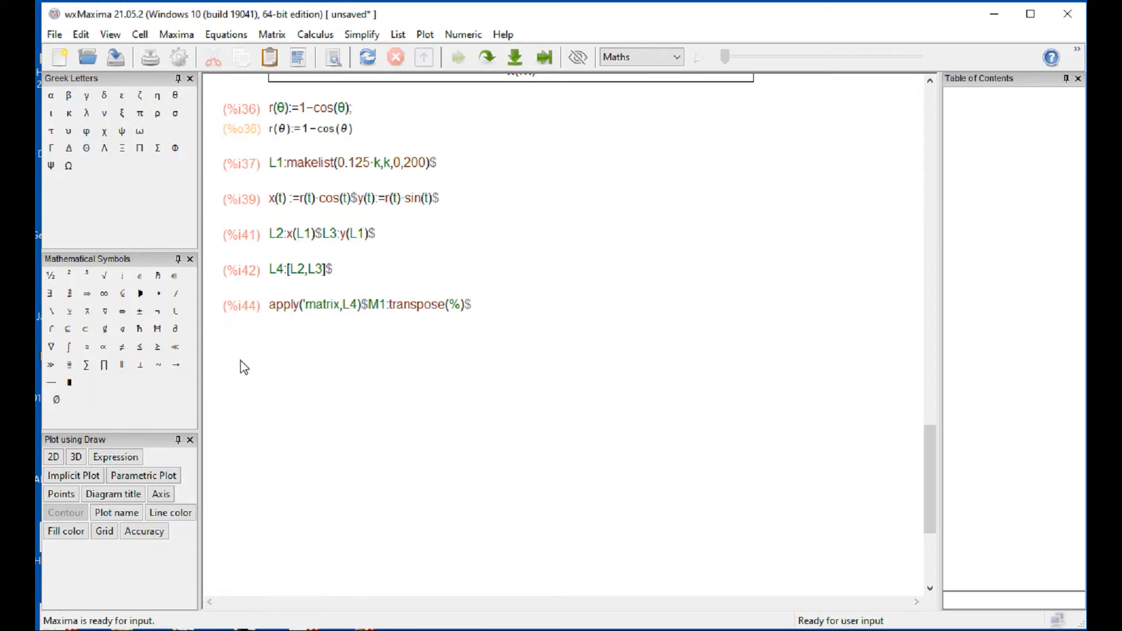
- Insert a static 2D plot scene below the M1 definition and add blank lines after its closing parenthesis
click(53, 458)
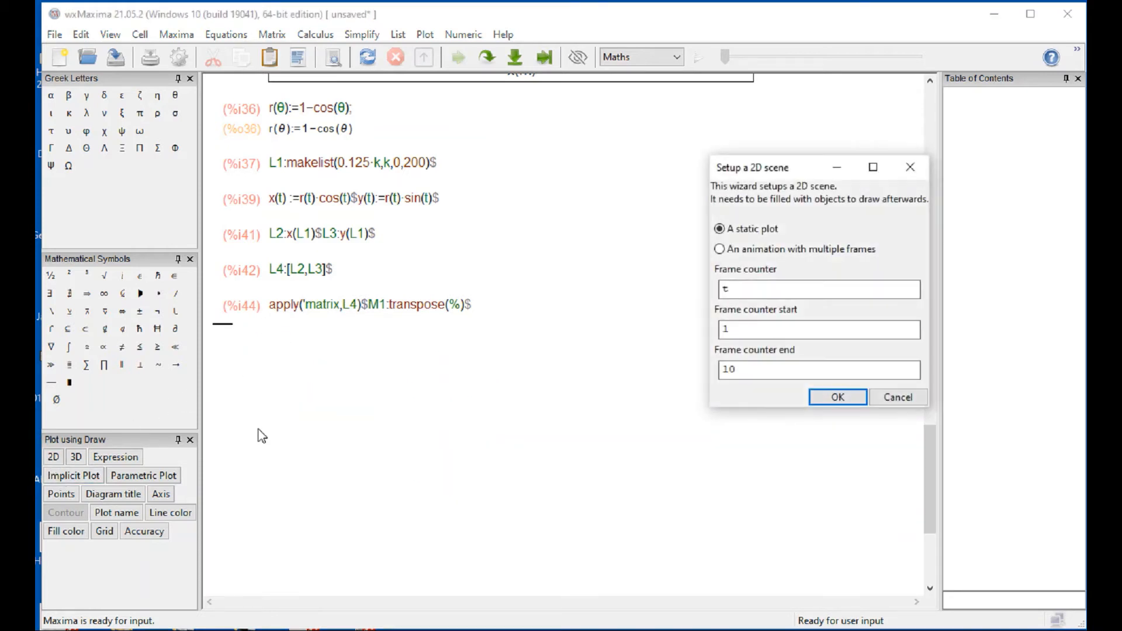
click(837, 398)
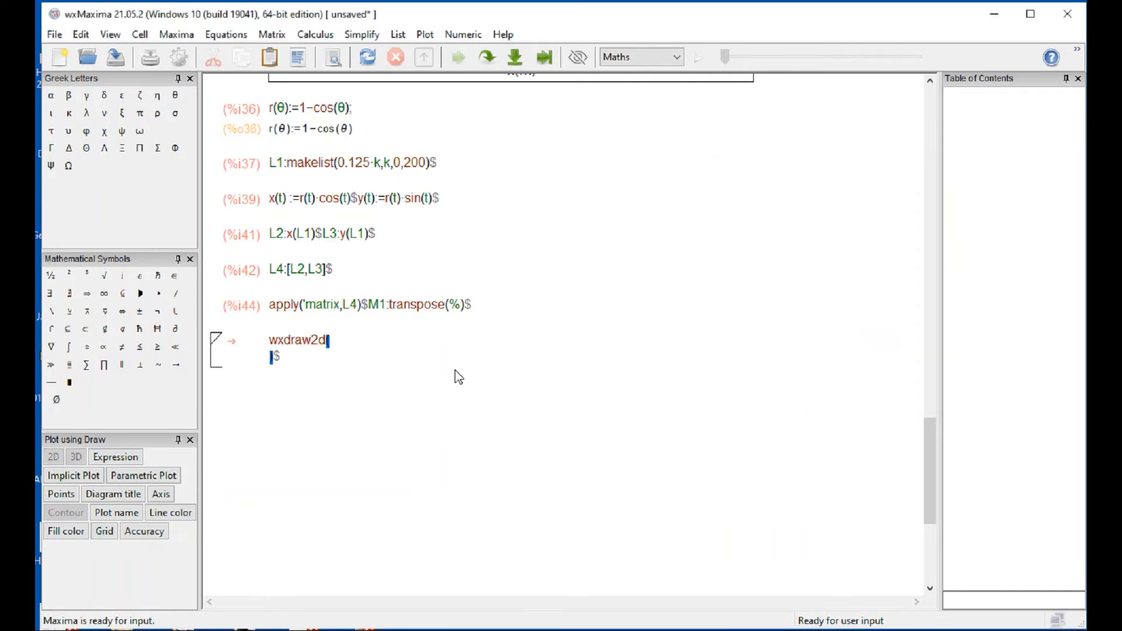
key(Return)
key(Return)
key(Return)
key(Return)
key(Return)
key(Return)
key(Return)
key(Return)
key(Return)
key(Return)
key(Return)
key(Return)
key(Return)
key(Return)
key(Return)
key(Return)
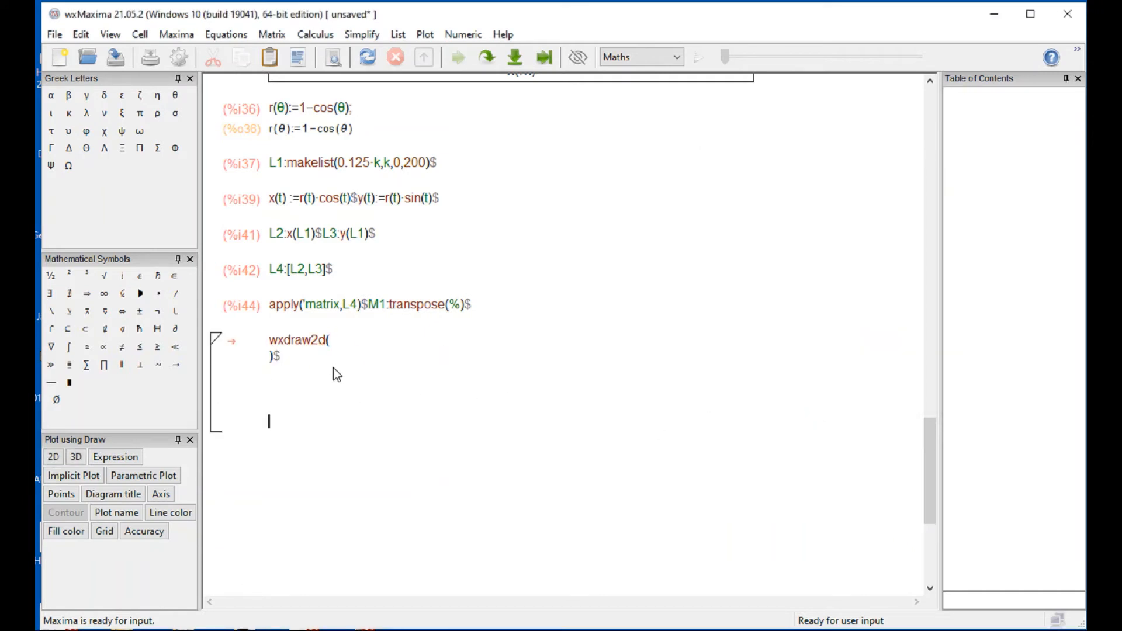
- Start a points plot inside the wxdraw2d scene with M1 as data in the matrix([x_1,x_2,...],[y_1,y_2,...]) format
scroll(337, 371, up, 8)
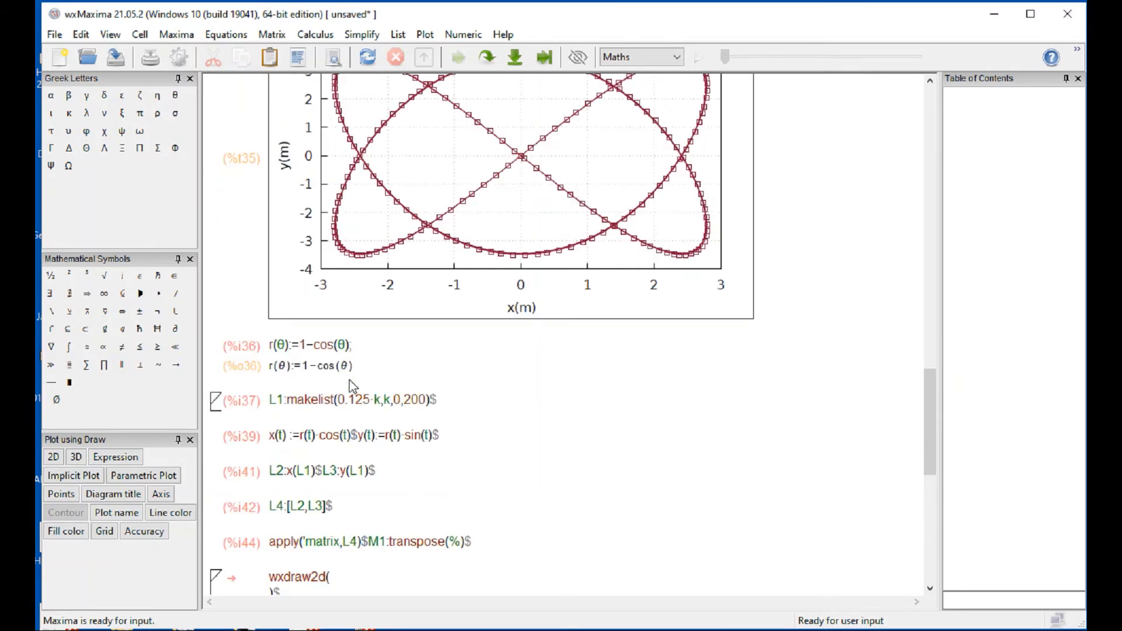
scroll(351, 445, down, 4)
click(348, 342)
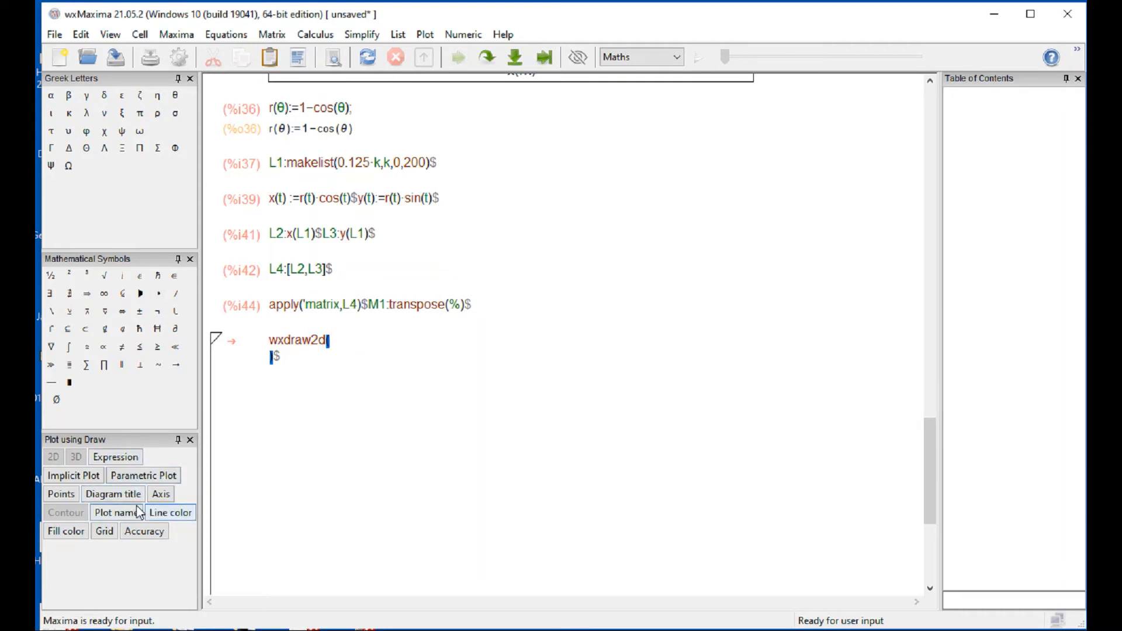
click(52, 498)
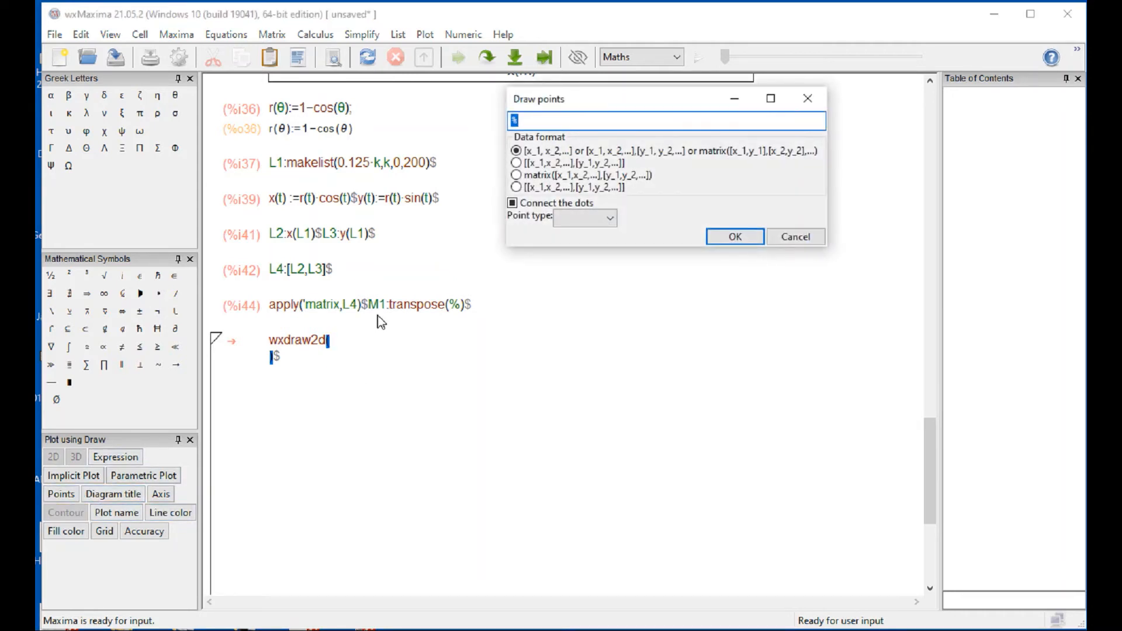
click(517, 175)
click(540, 123)
key(BackSpace)
text(M1)
- Leave the dots unconnected, choose point type 11, and insert the points definition into the scene
click(513, 201)
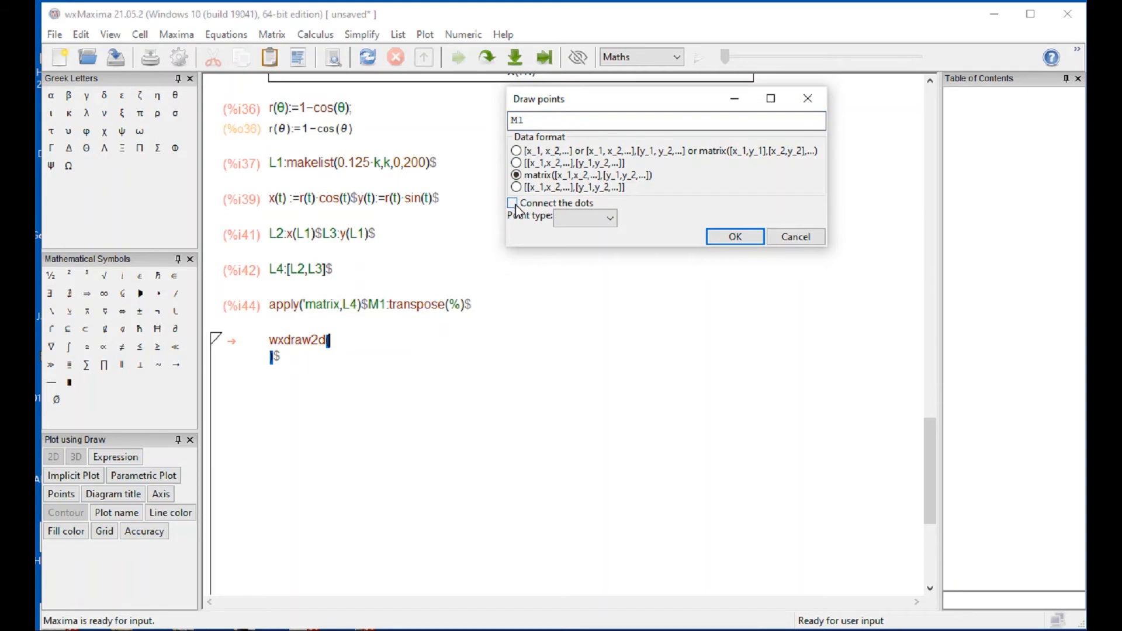
click(516, 204)
click(513, 204)
click(590, 220)
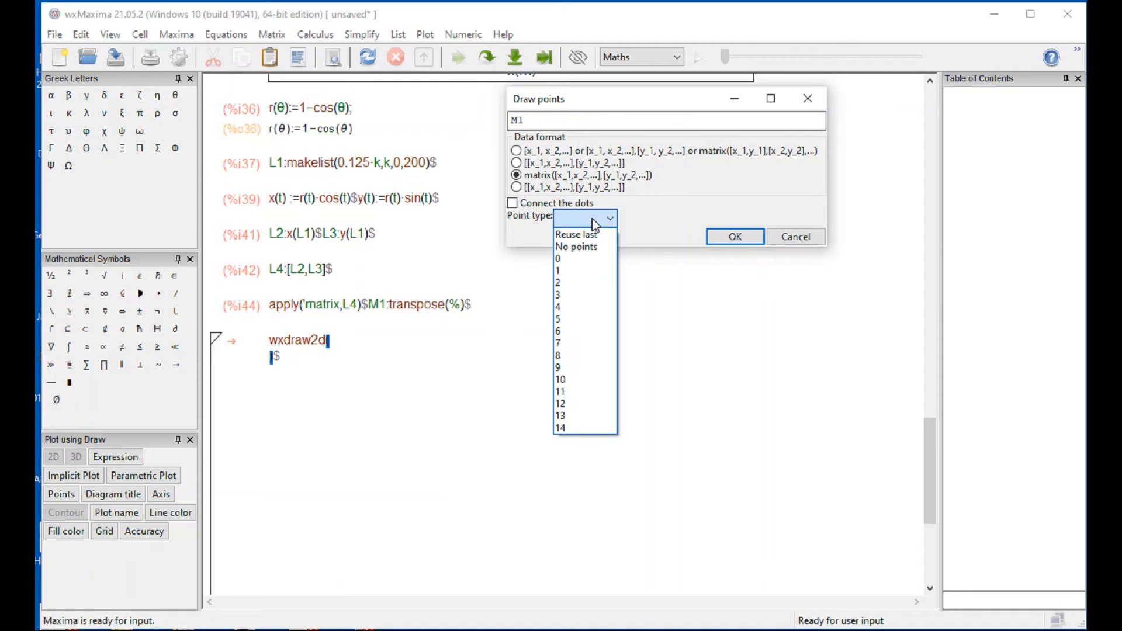
click(566, 388)
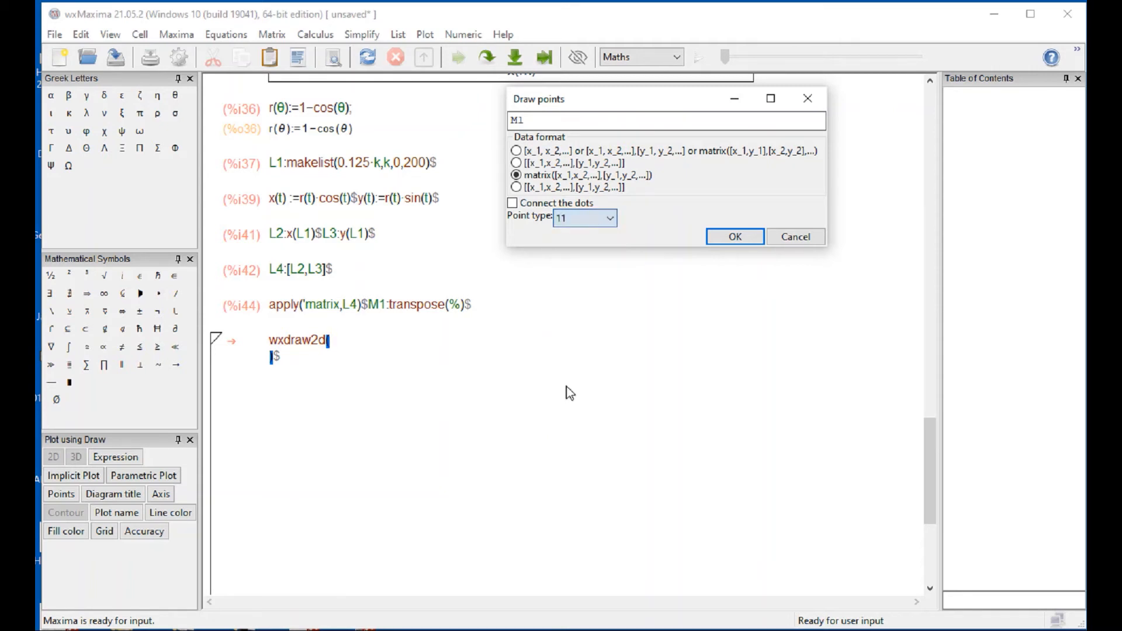
click(735, 236)
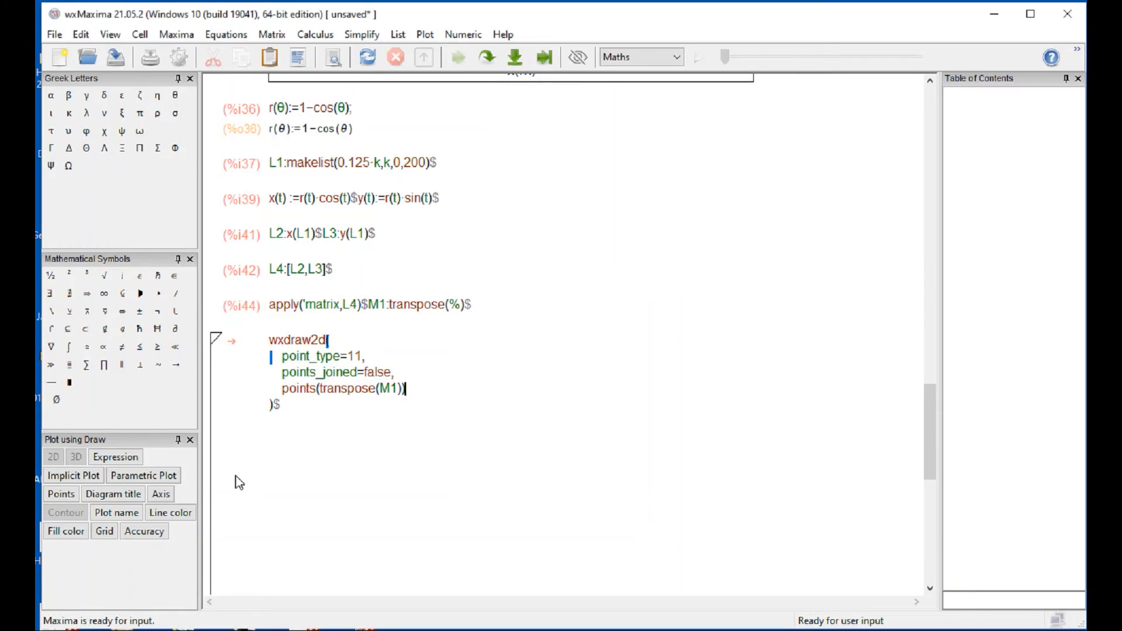
- Add the diagram title "Polar plot by points" to the scene
click(131, 496)
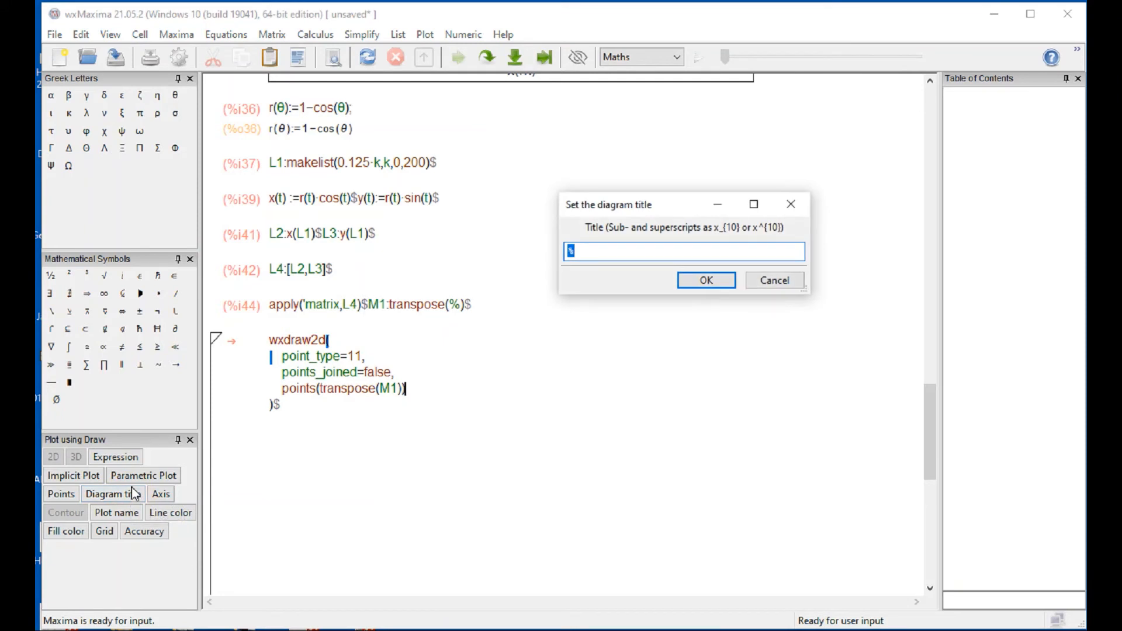
text(Ploar)
key(BackSpace)
key(BackSpace)
key(BackSpace)
key(BackSpace)
text(olar plot by)
text(poitns)
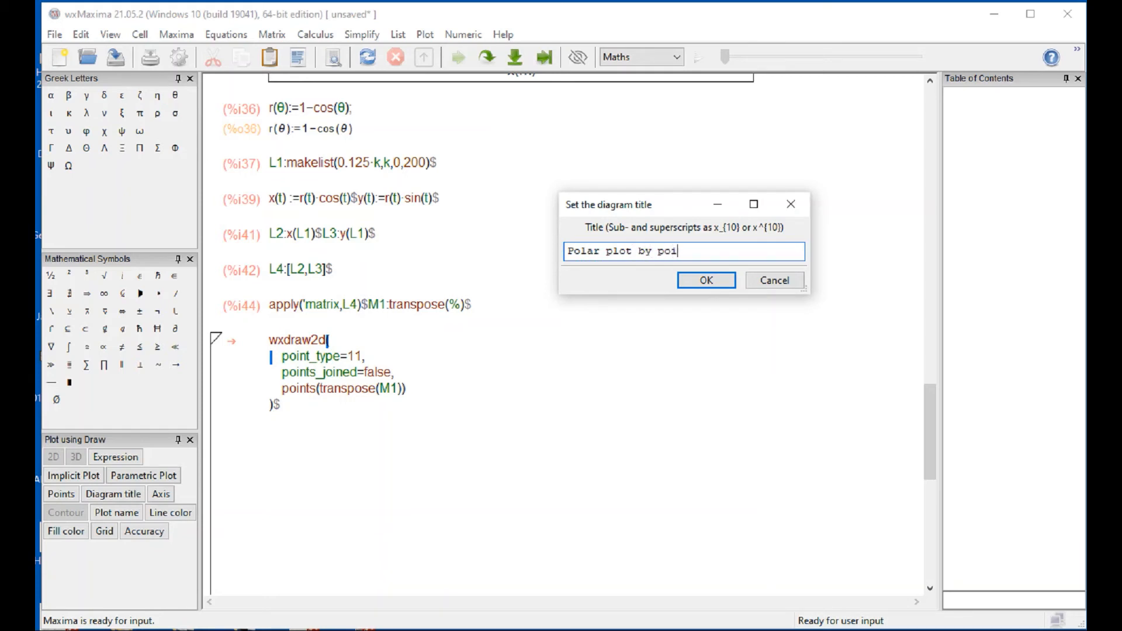
key(BackSpace)
text(nts)
key(Return)
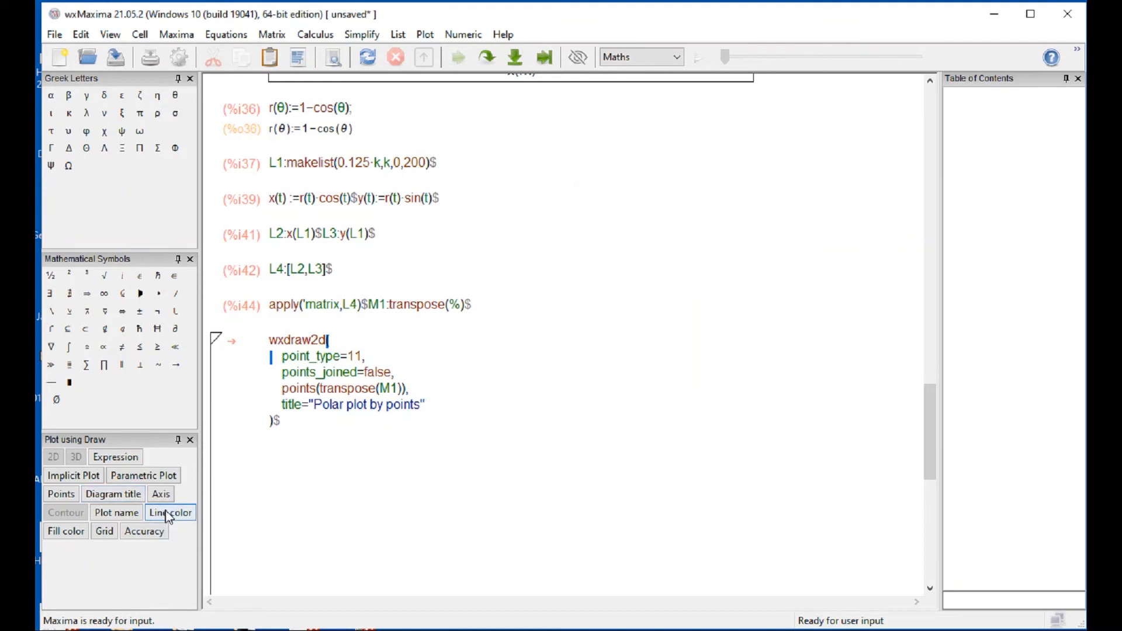
- Label the plot axes x(m) and y(m) in the axis setup
click(160, 494)
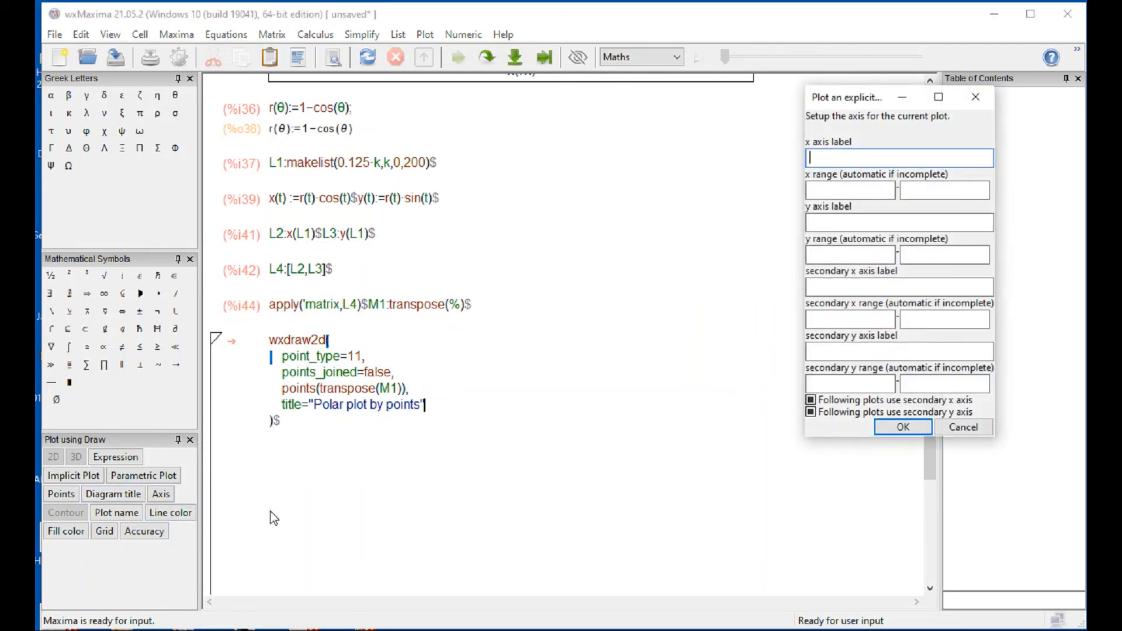
text(x (m))
click(831, 224)
text(y ())
key(Left)
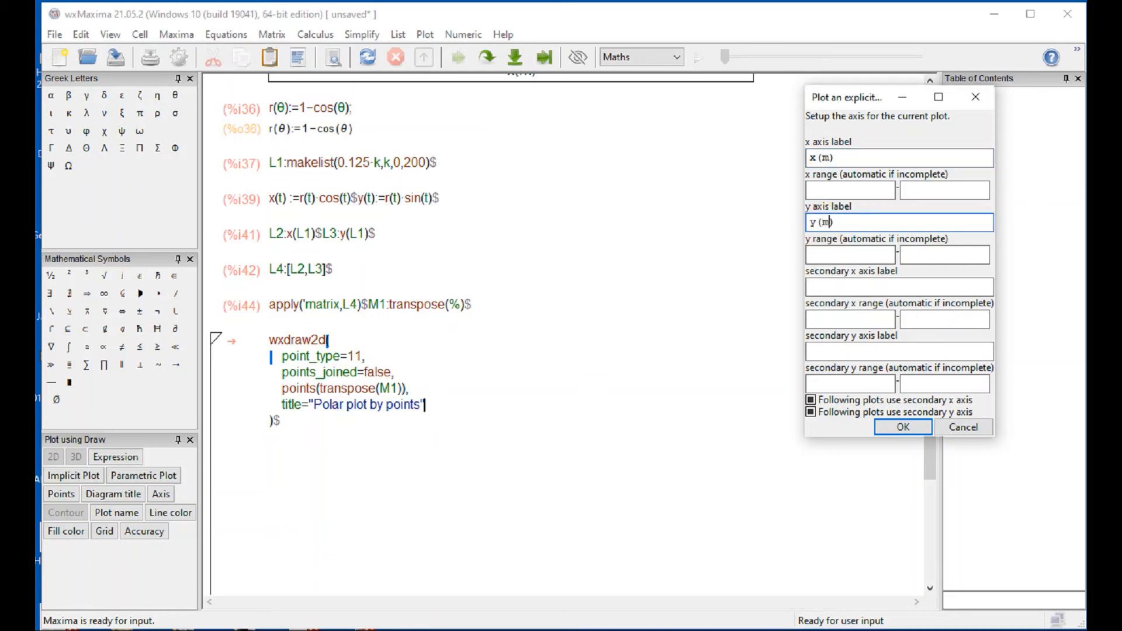
- Set the x range to -3 to 2 and the y range to -2 to 2, and add a grid of density 1 in both directions
click(864, 197)
text(-3)
key(Tab)
text(2)
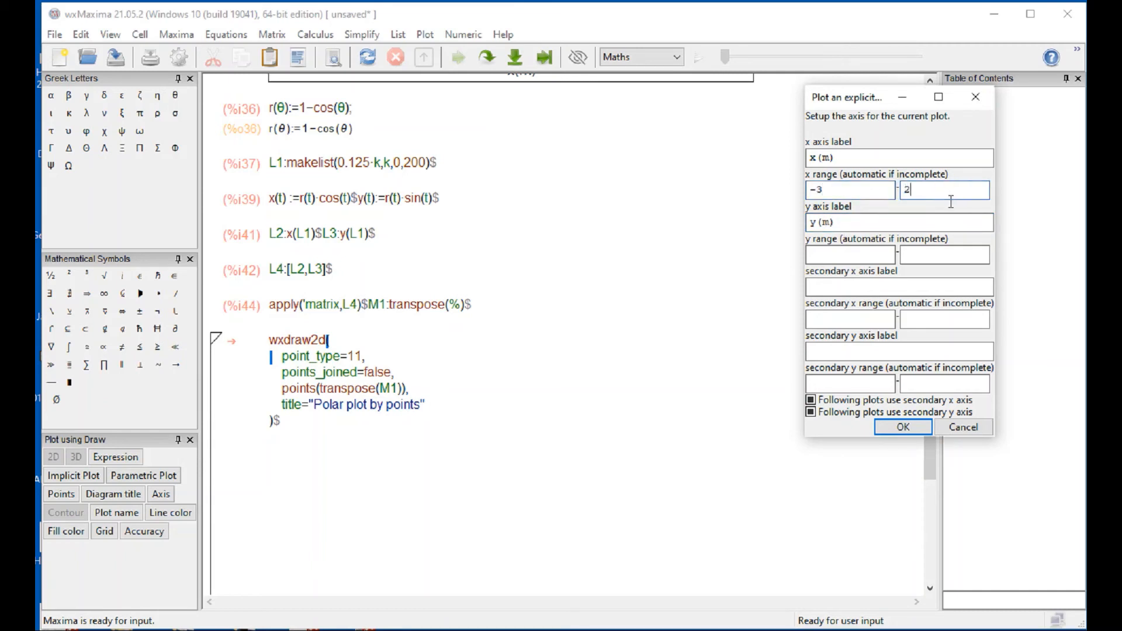
click(868, 260)
text(-2)
key(Tab)
text(2)
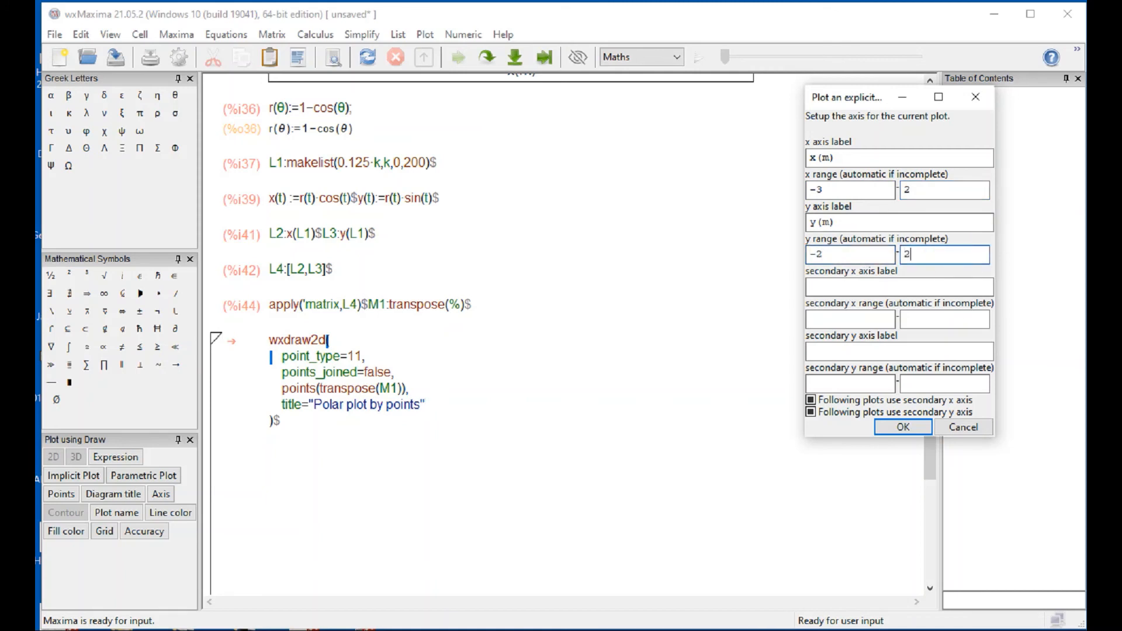
click(902, 426)
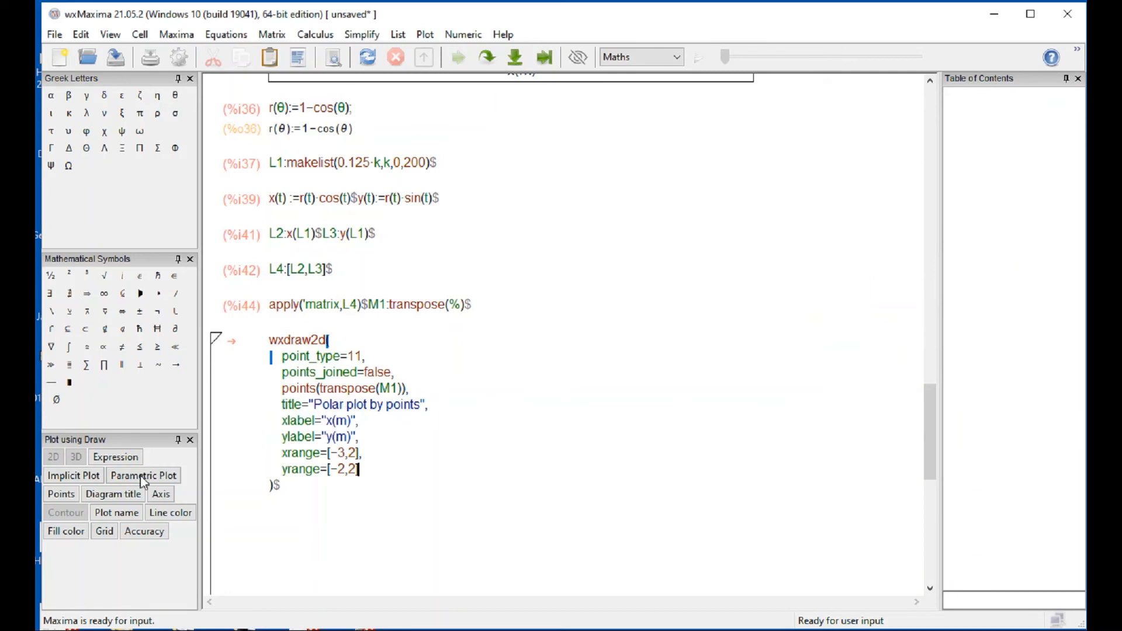
click(104, 531)
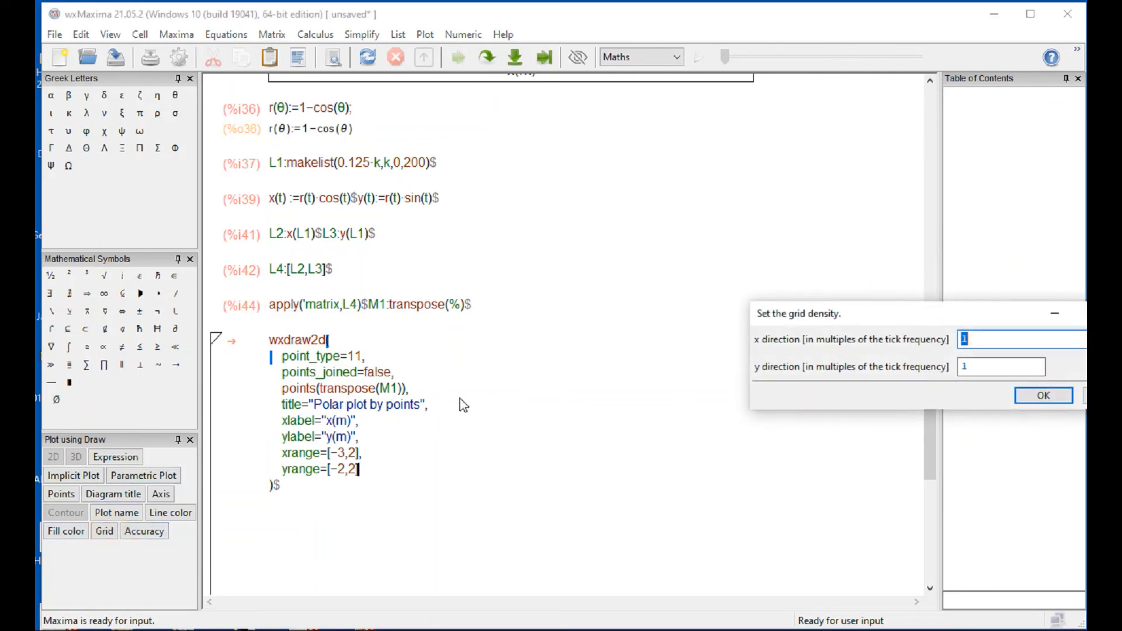
click(1033, 396)
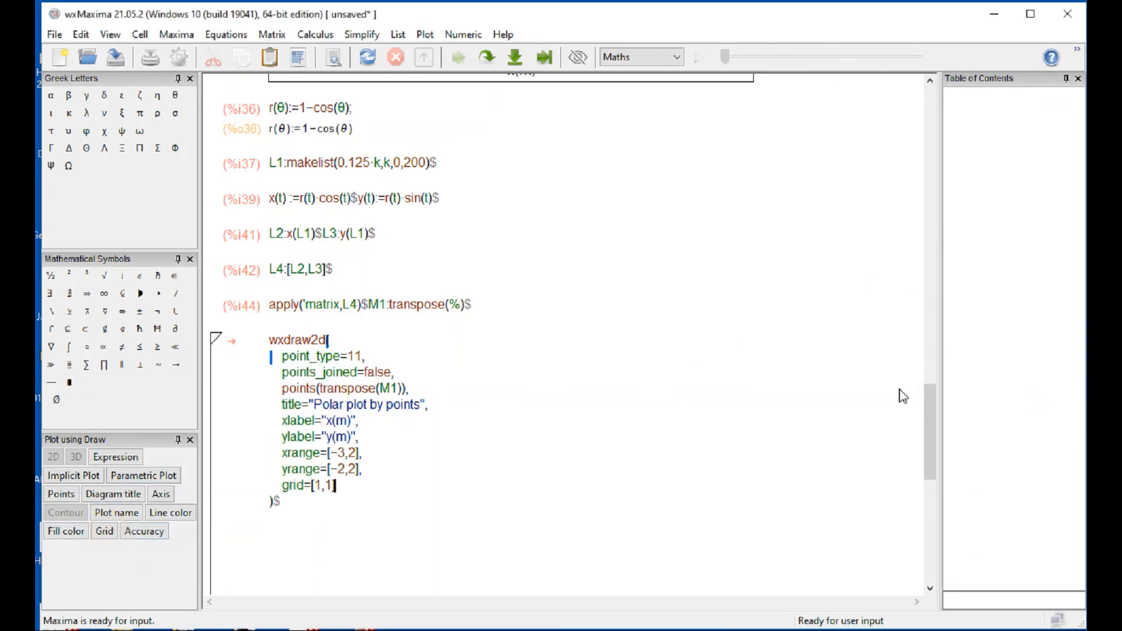
- Add the dark green line colour #008000 as the scene's first option, separated by a comma, and evaluate the plot cell
click(328, 340)
key(Return)
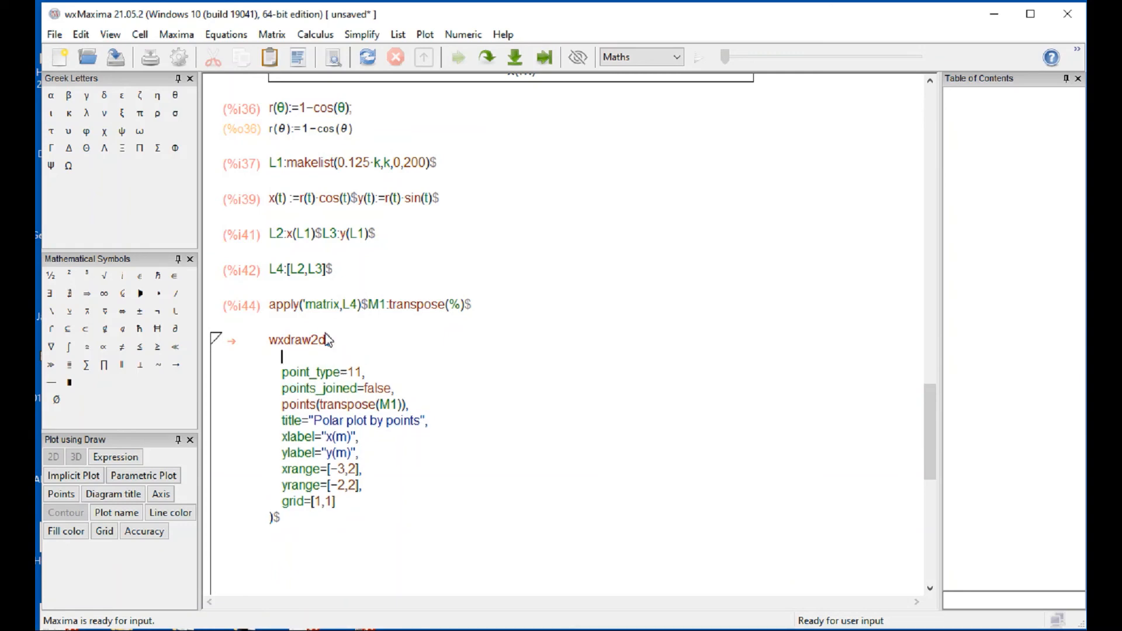
click(156, 514)
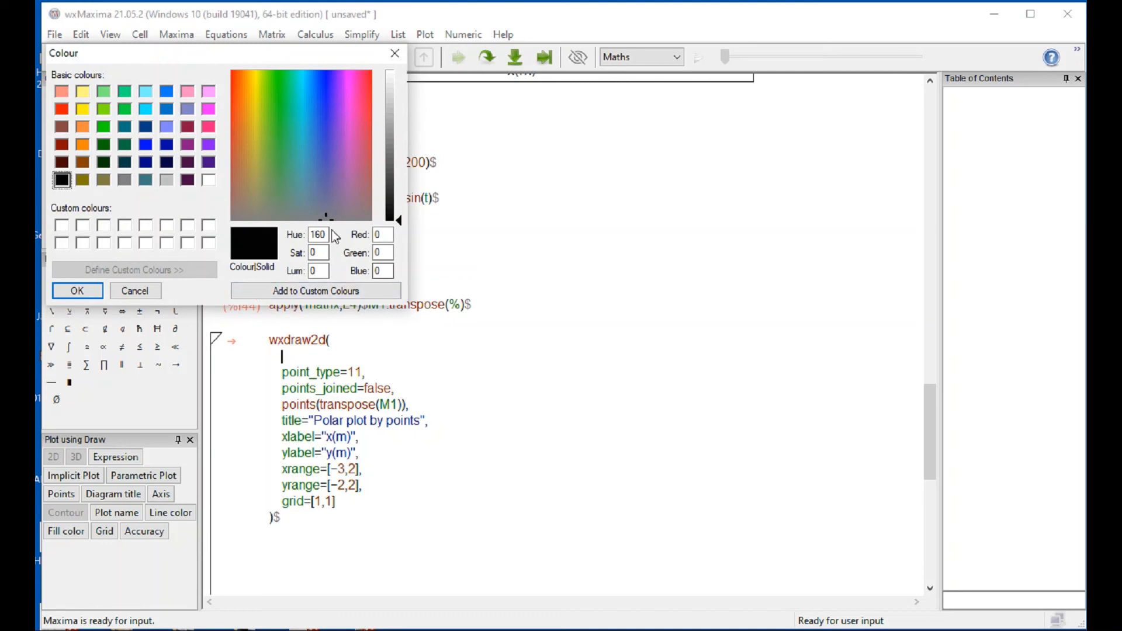
click(104, 146)
click(76, 290)
text(,)
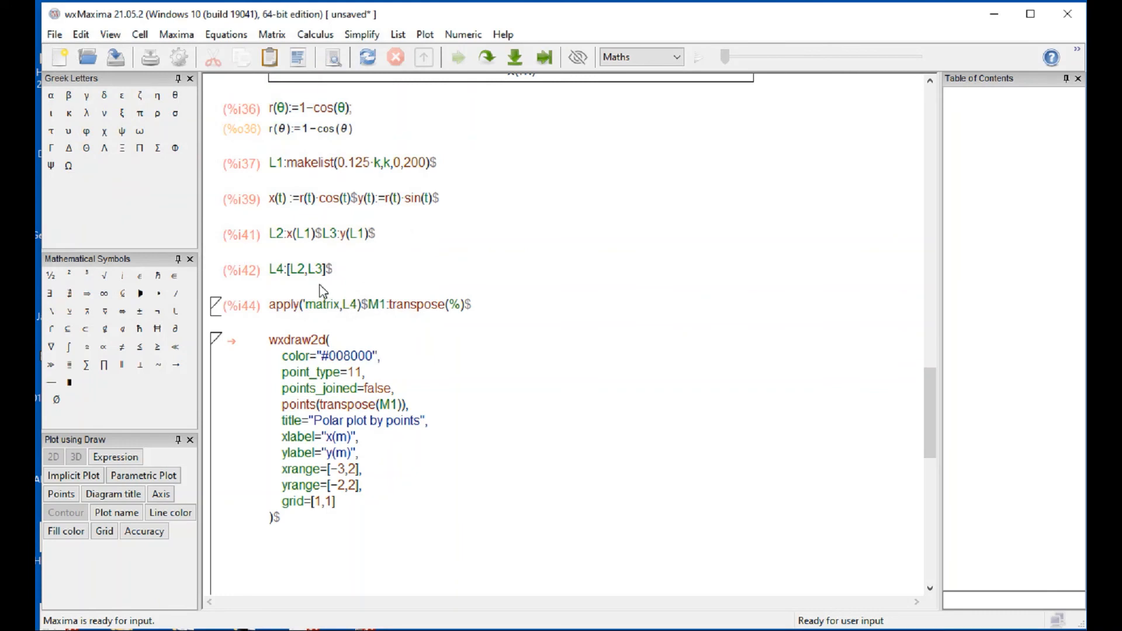
key(shift+Return)
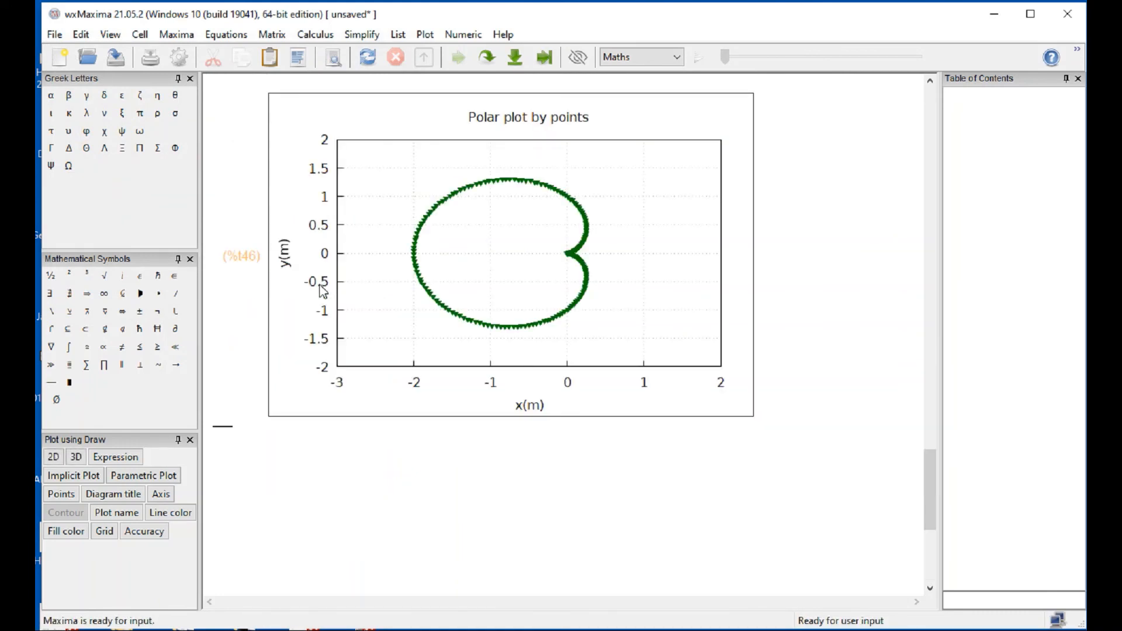
- Delete the blank lines between the closing parenthesis of the wxdraw2d command and its plot output
scroll(324, 291, up, 3)
scroll(323, 290, up, 3)
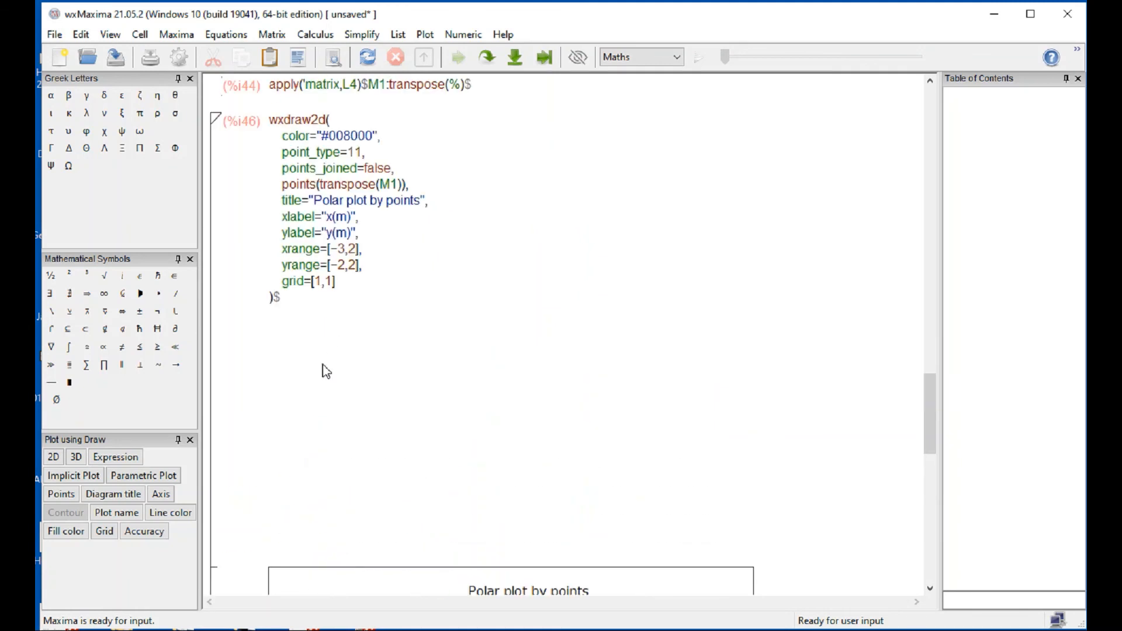
click(293, 545)
key(BackSpace)
key(BackSpace)
key(BackSpace)
key(BackSpace)
key(BackSpace)
key(BackSpace)
key(BackSpace)
key(BackSpace)
key(BackSpace)
key(BackSpace)
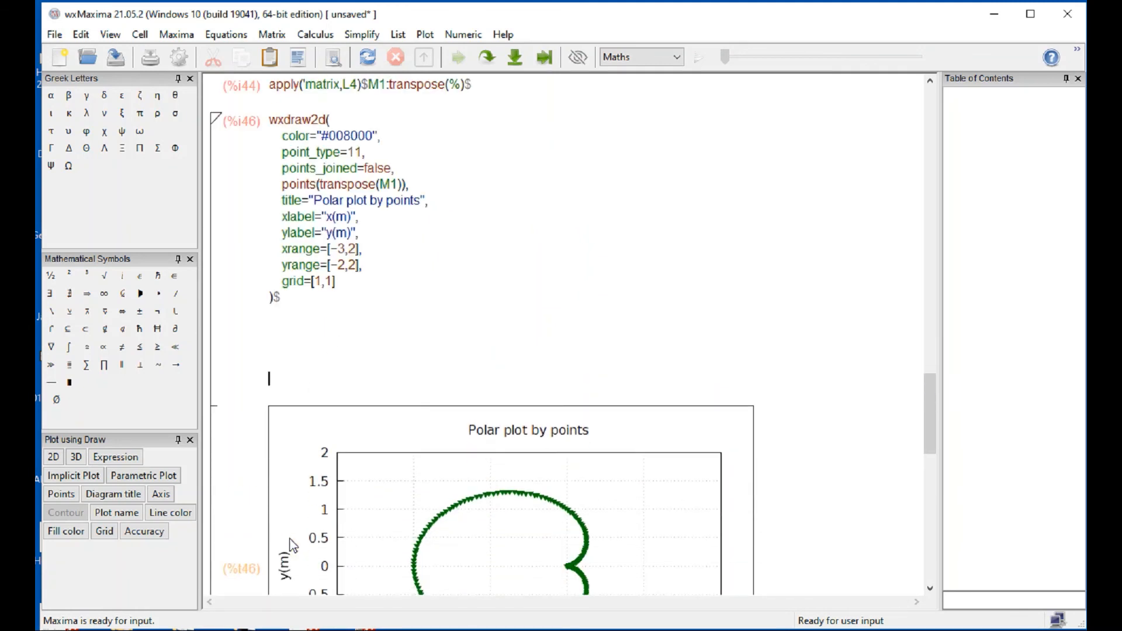
key(BackSpace)
key(BackSpace)
key(BackSpace)
key(BackSpace)
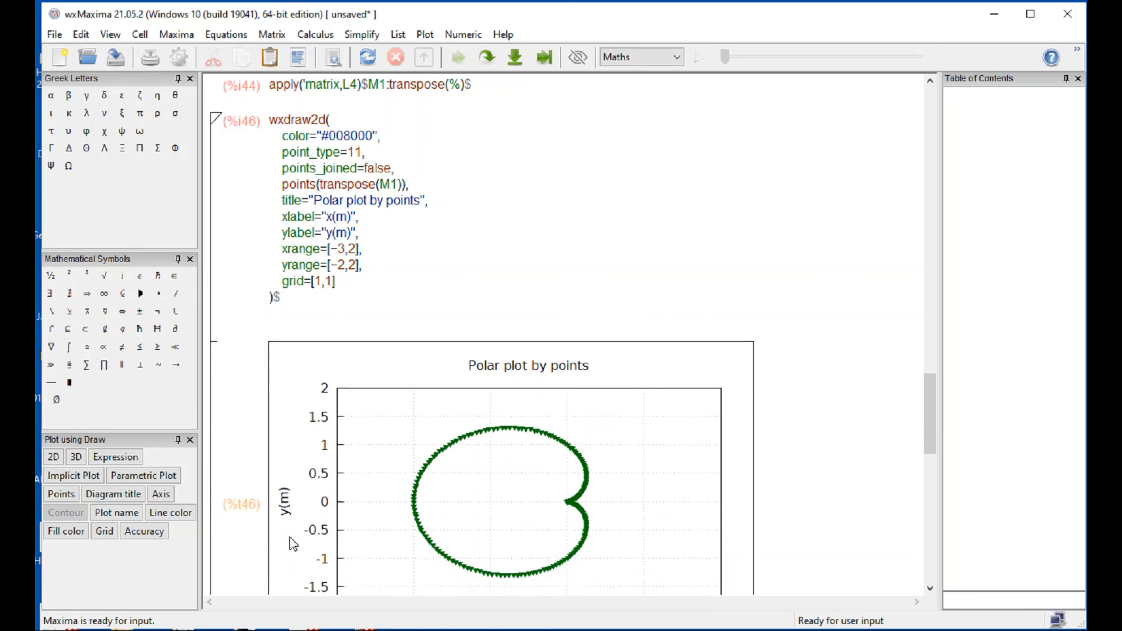
key(BackSpace)
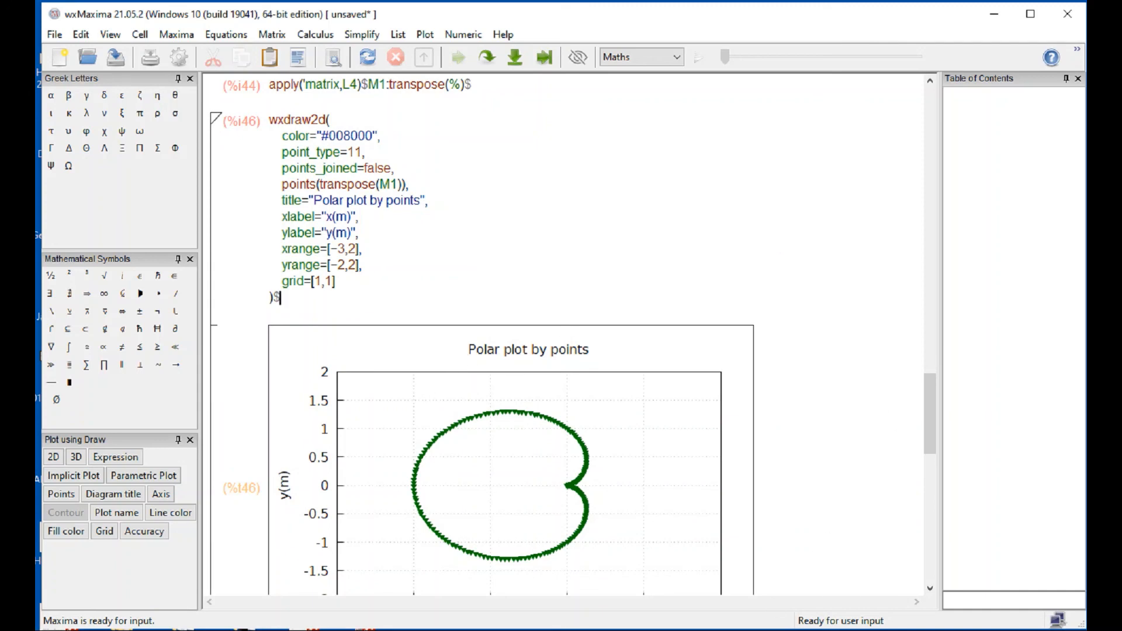
- Switch to the Notepad window showing the title text on graphs by points
click(666, 630)
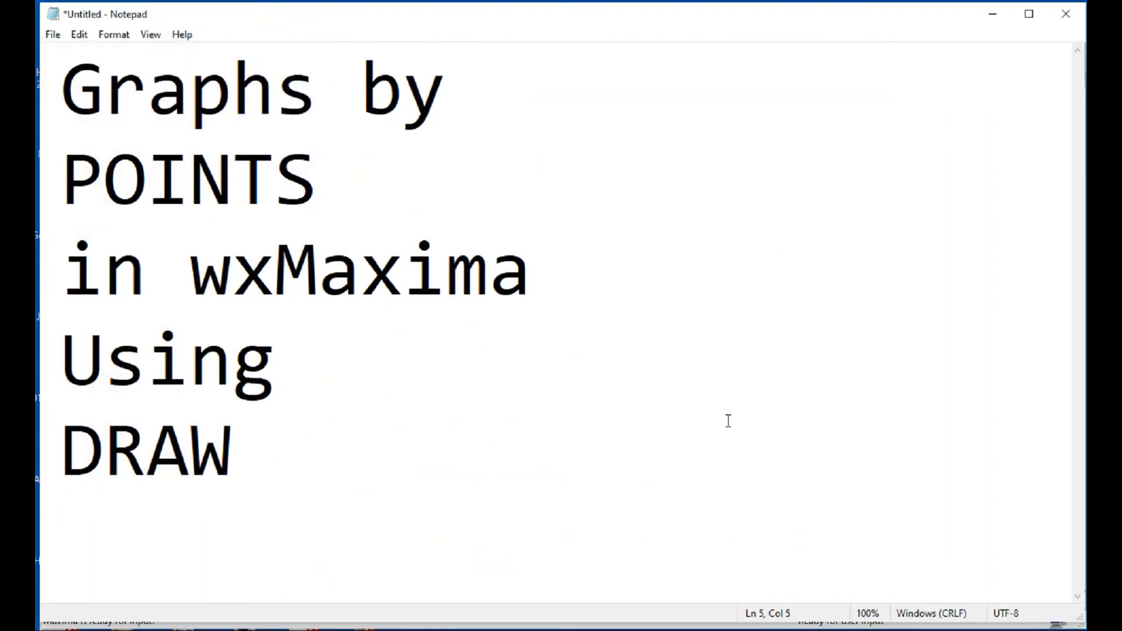